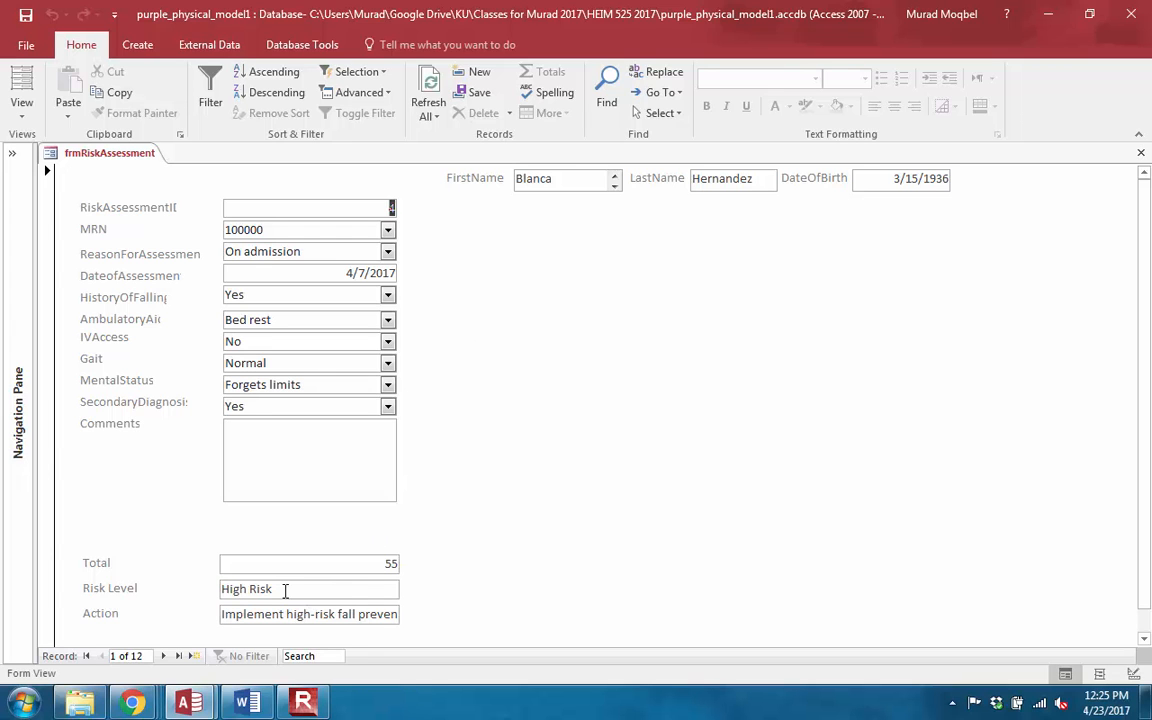
pyautogui.moveTo(279, 588); pyautogui.dragTo(215, 589)
pyautogui.click(285, 590)
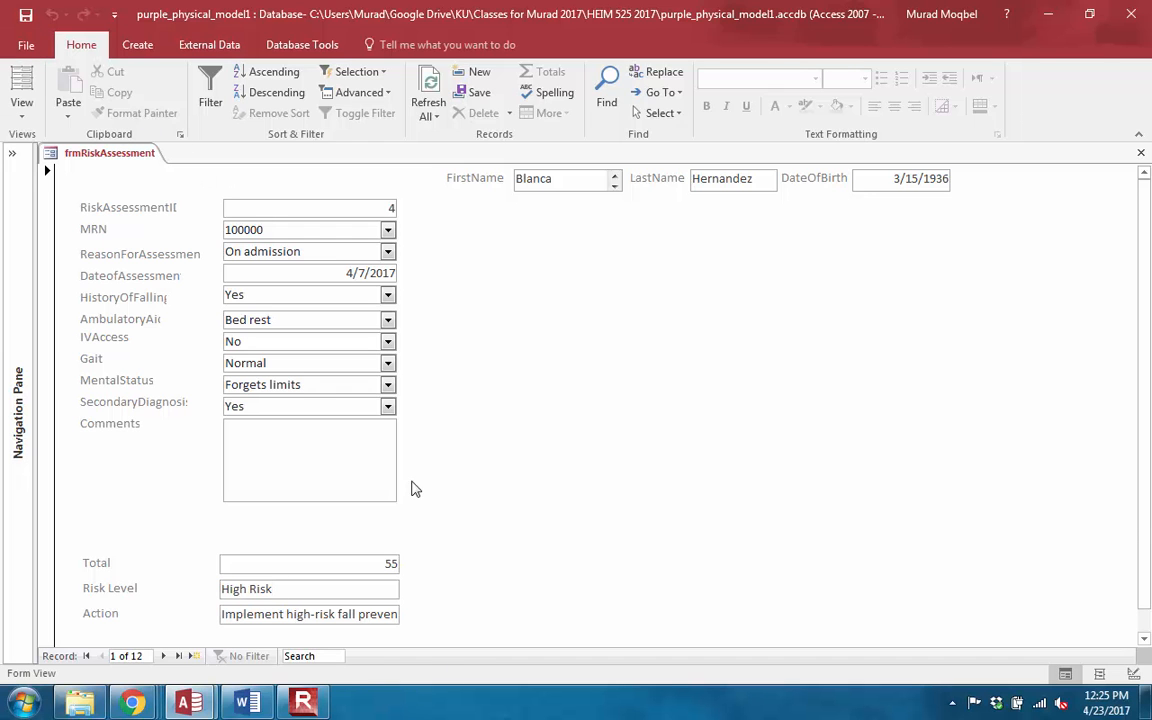
# Step: Switch to Word, copy the three-line ambulatory aid description from Document1, and return to the Access form
pyautogui.click(248, 704)
pyautogui.click(528, 289)
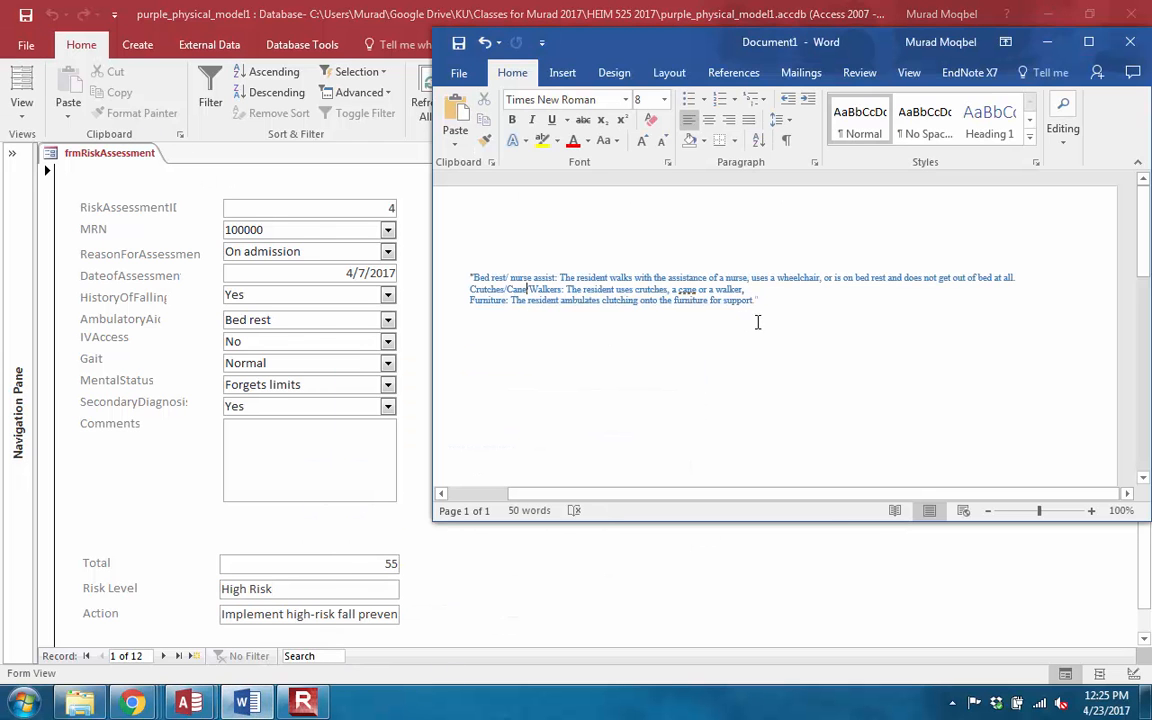
pyautogui.moveTo(762, 297); pyautogui.dragTo(487, 280)
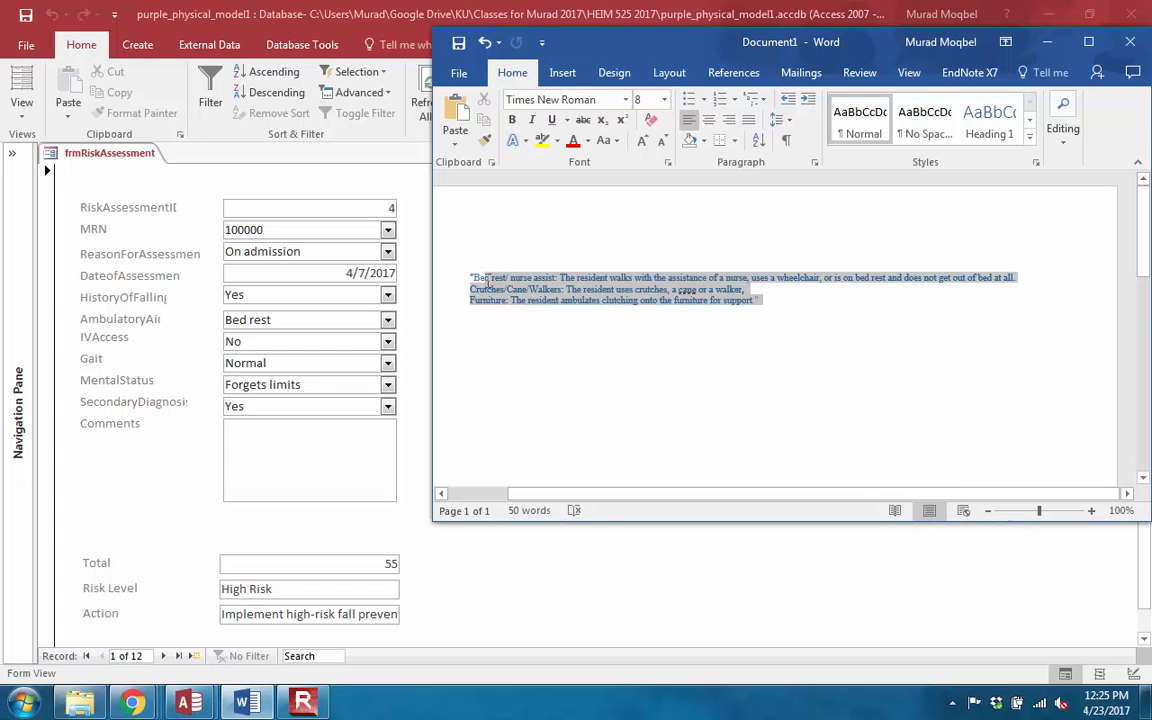
pyautogui.rightClick(470, 281)
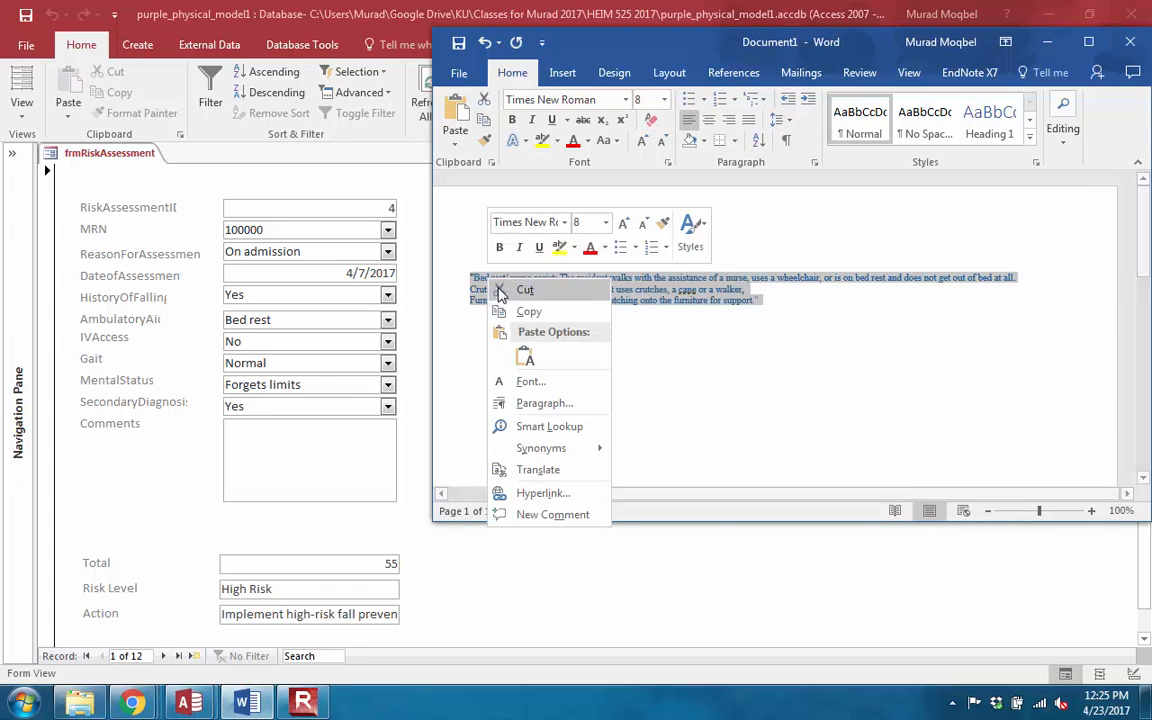
pyautogui.click(524, 310)
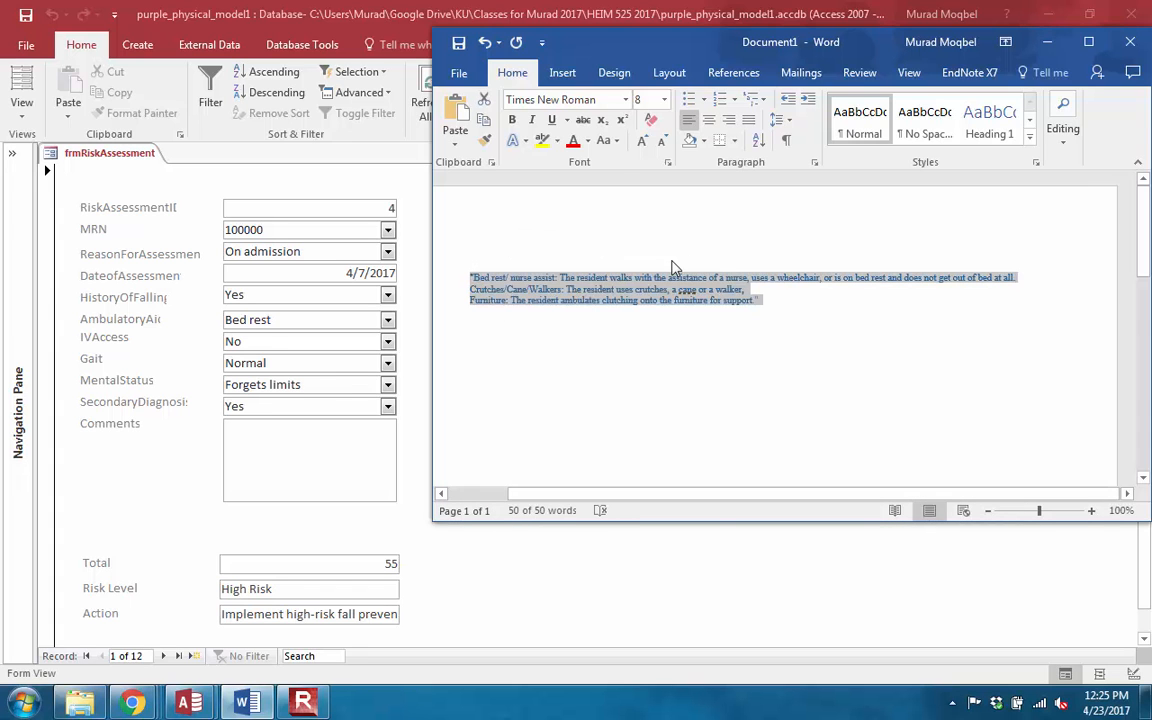
pyautogui.click(1053, 43)
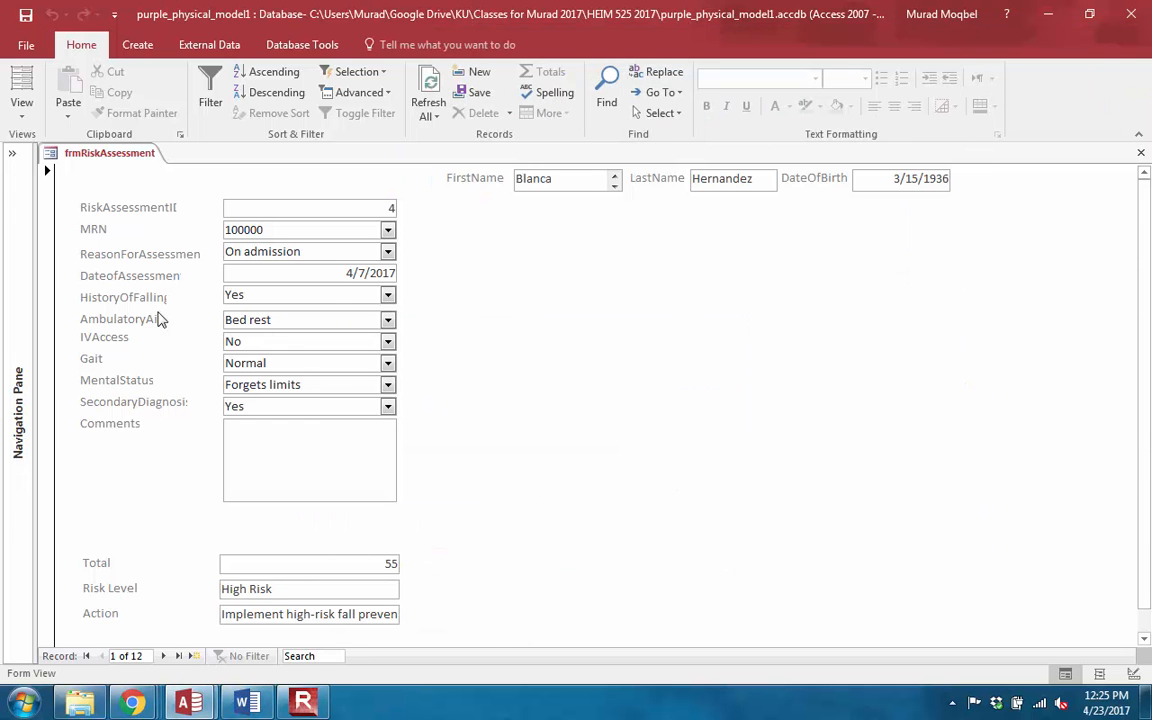
# Step: Open the frmRiskAssessment form in Design View
pyautogui.click(21, 112)
pyautogui.click(63, 205)
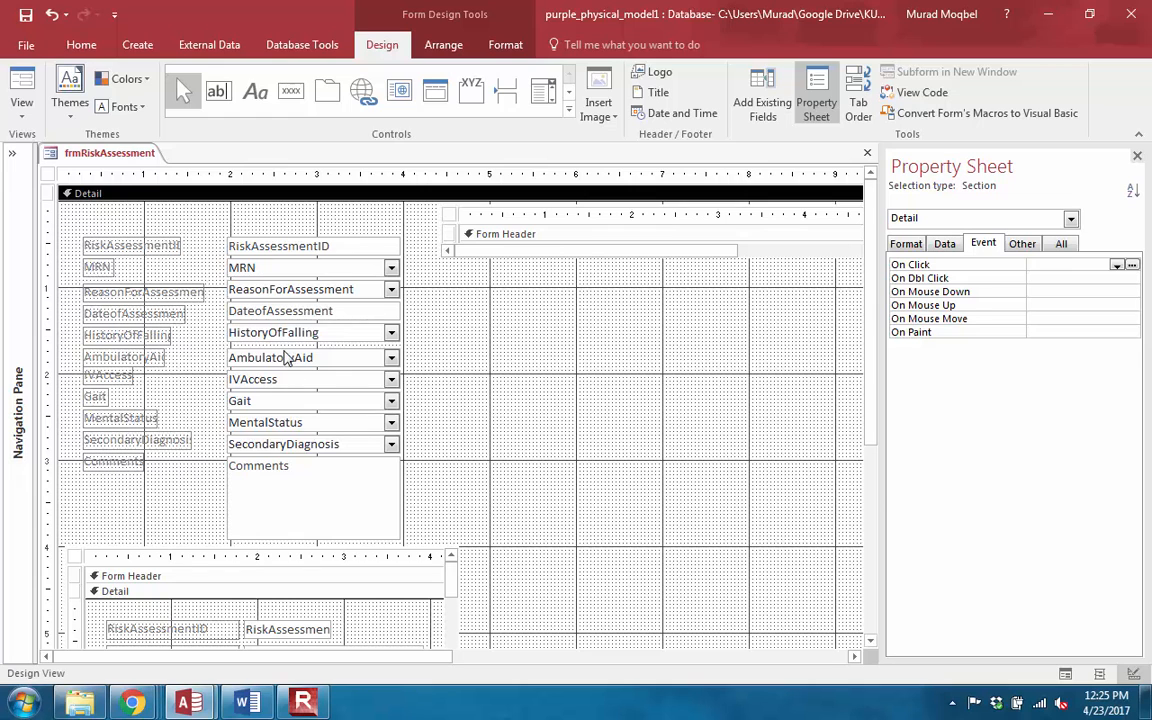
# Step: Try to paste the copied description into the AmbulatoryAid combo box's ControlTip Text property
pyautogui.click(287, 358)
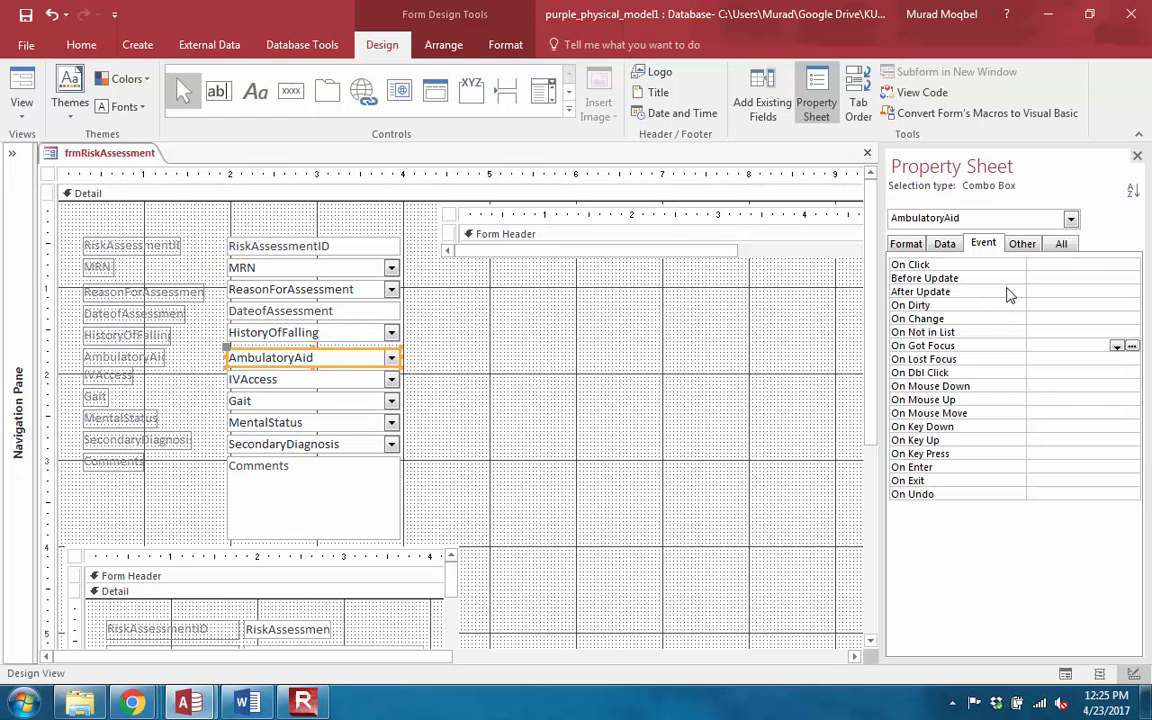
pyautogui.click(1026, 246)
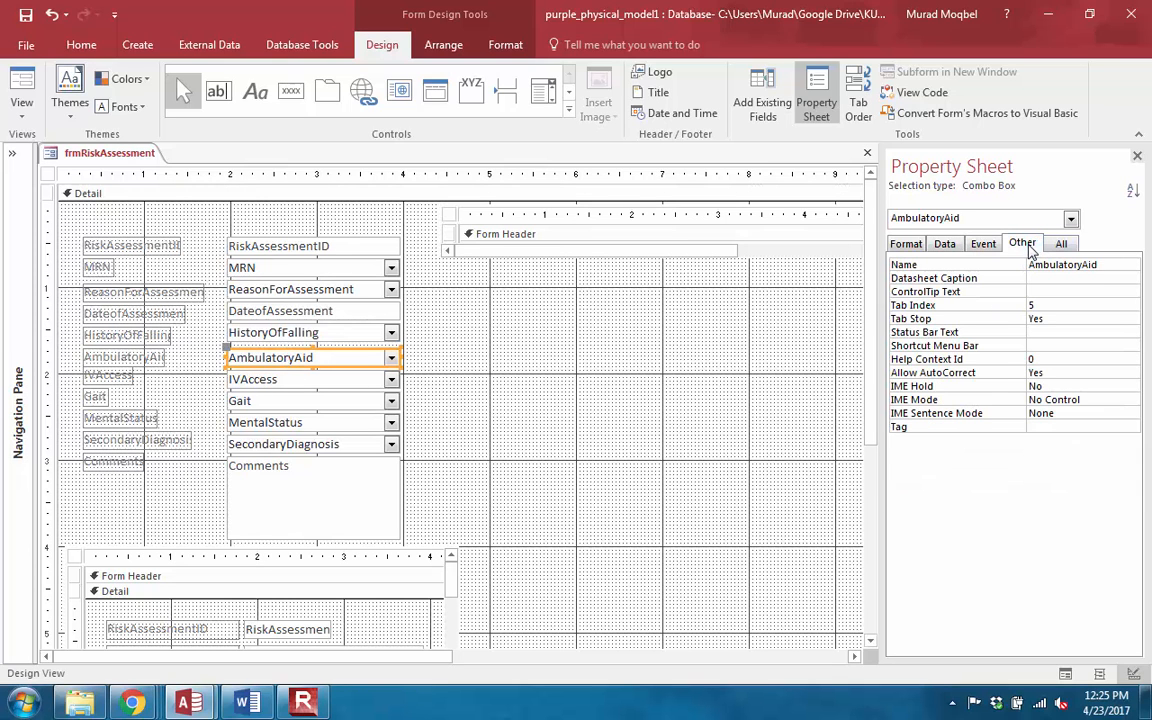
pyautogui.click(1091, 293)
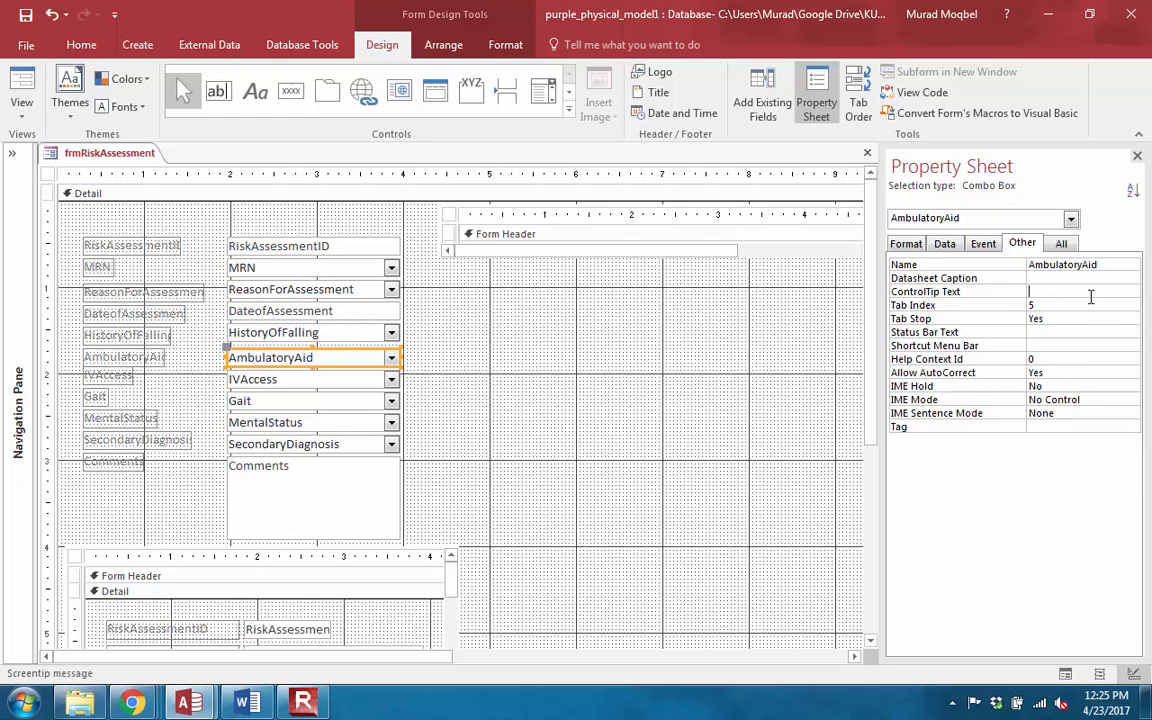
pyautogui.hotkey('ctrl', 'v')
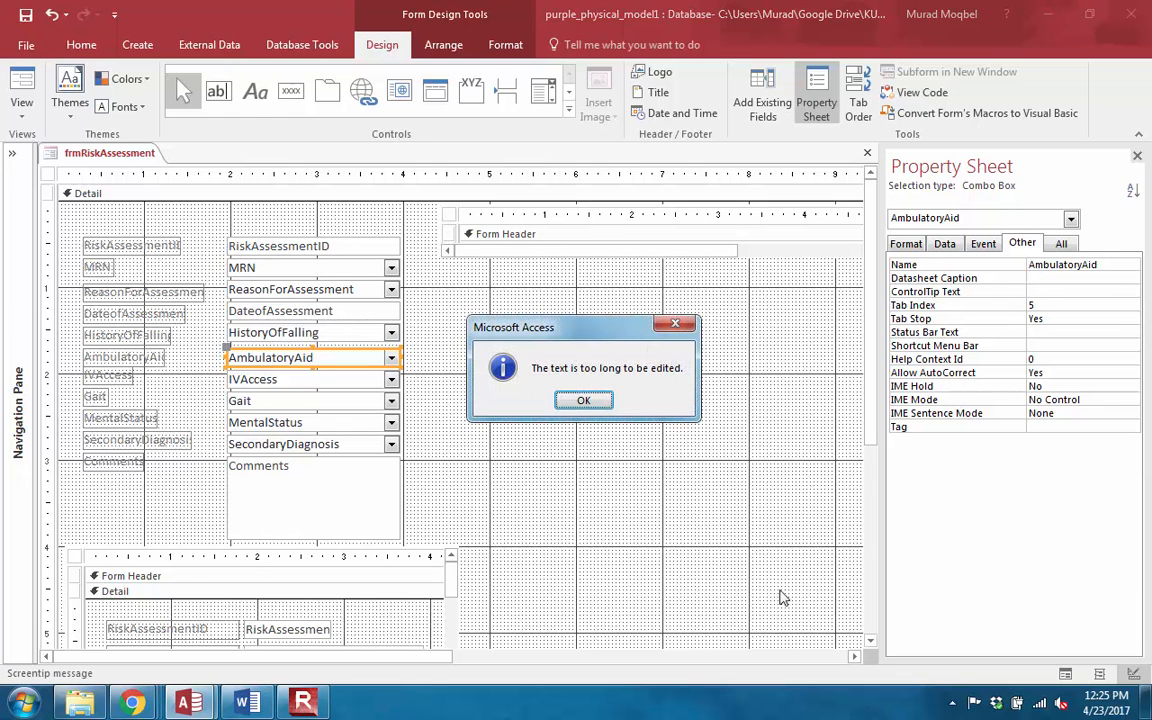
pyautogui.click(584, 401)
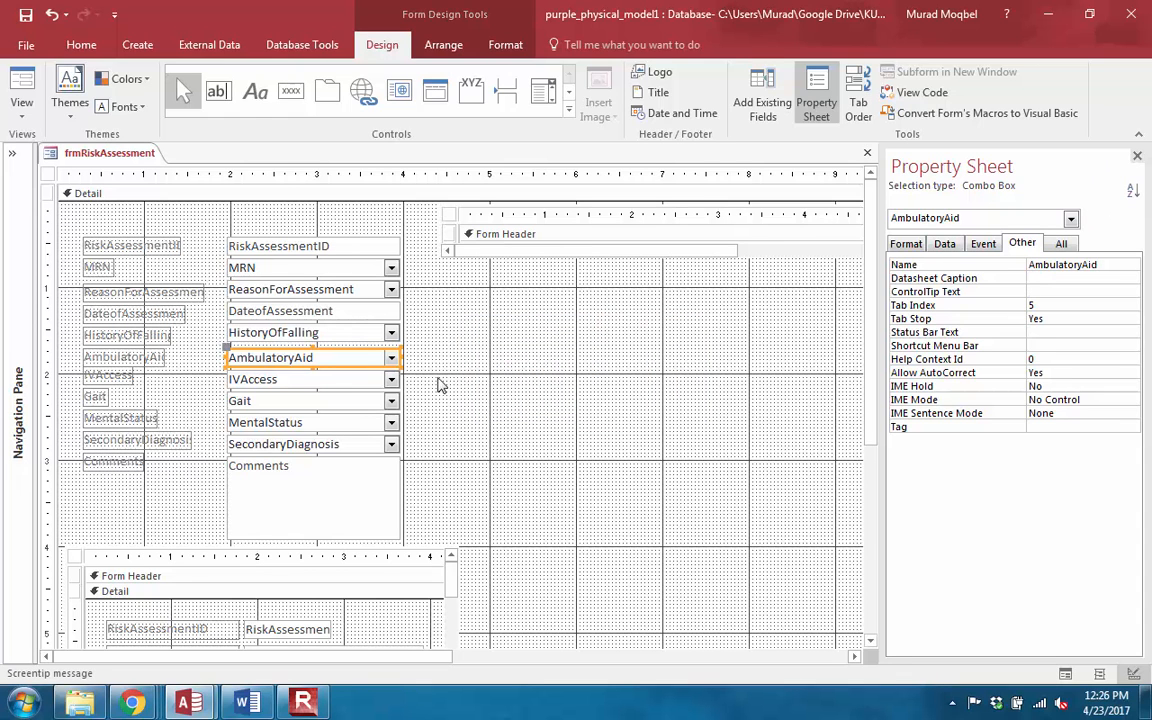
pyautogui.click(425, 320)
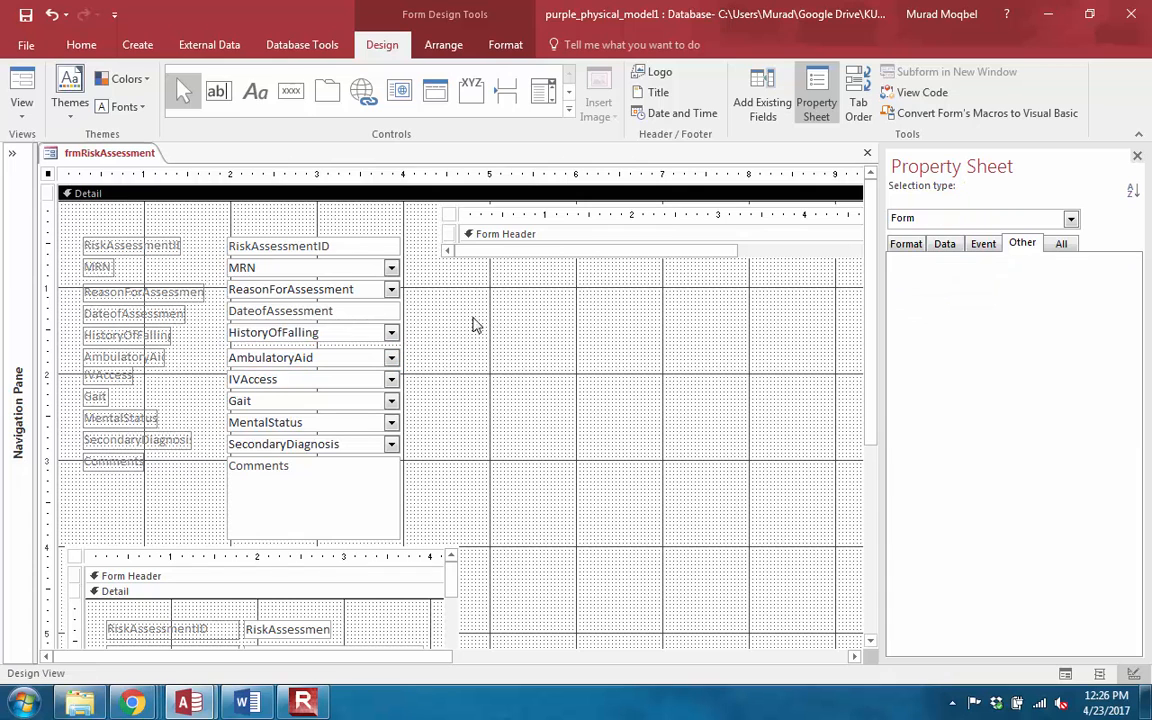
# Step: Add a label beside the AmbulatoryAid combo box containing the copied description, and delete the closing quotation mark from its text
pyautogui.click(256, 94)
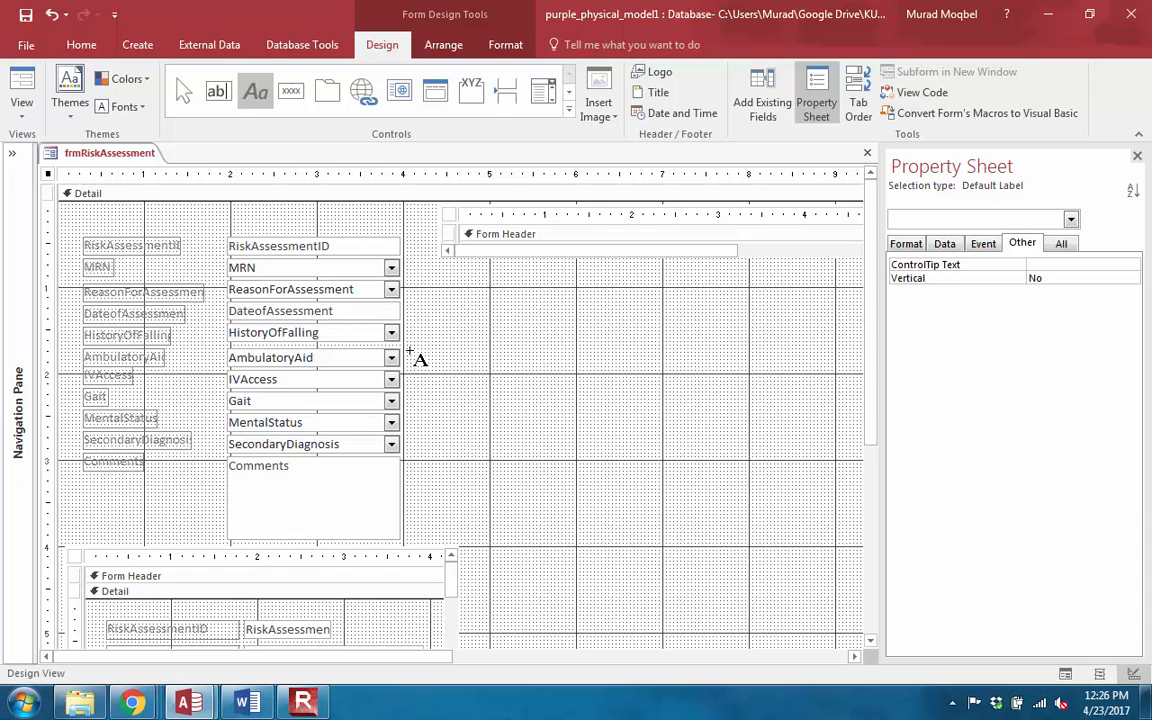
pyautogui.press('Escape')
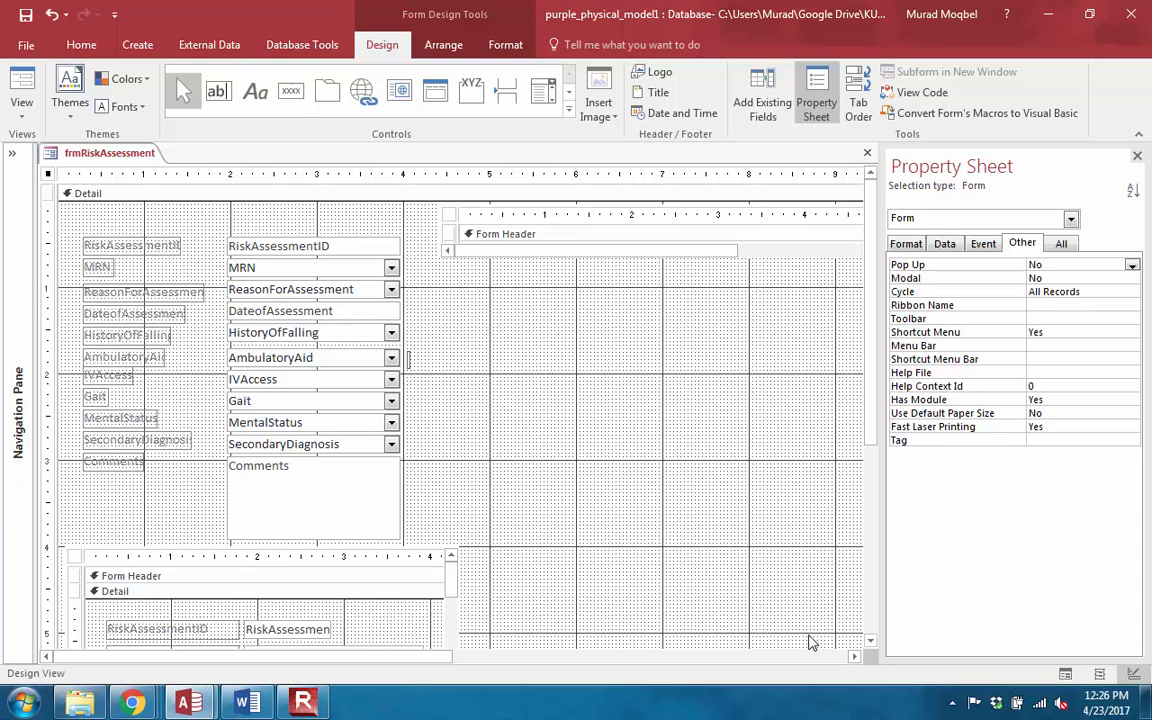
pyautogui.hotkey('ctrl', 'v')
pyautogui.press('BackSpace')
pyautogui.press('BackSpace')
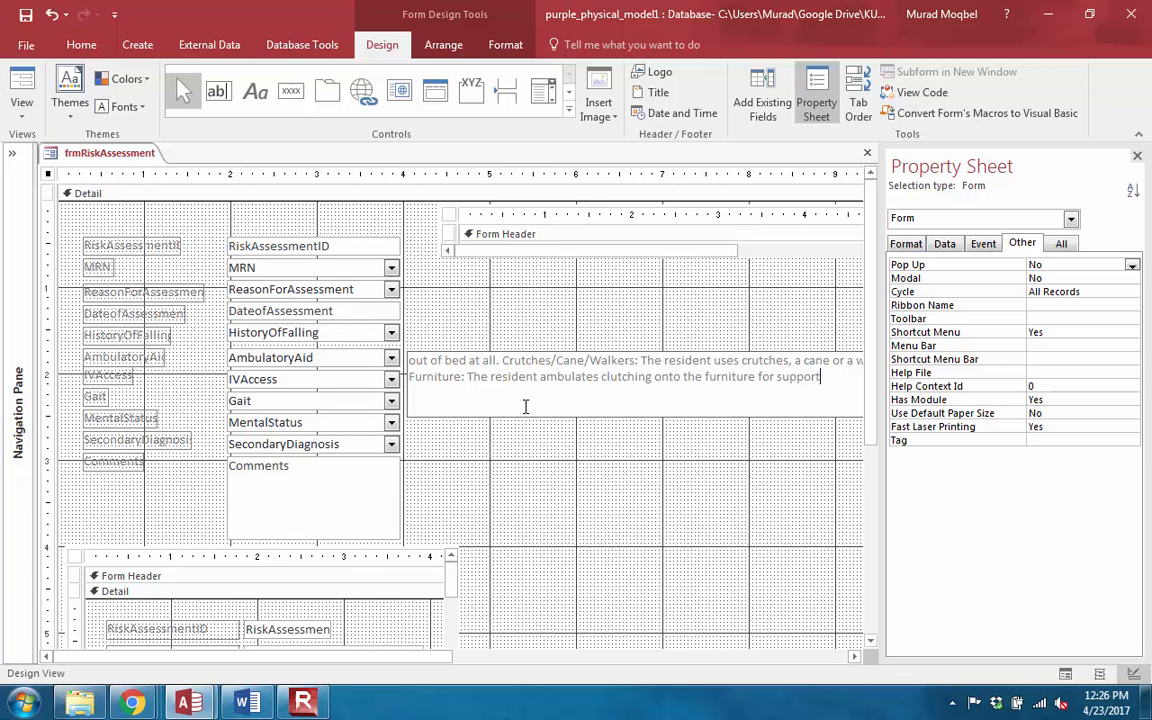
pyautogui.doubleClick(548, 396)
pyautogui.click(561, 403)
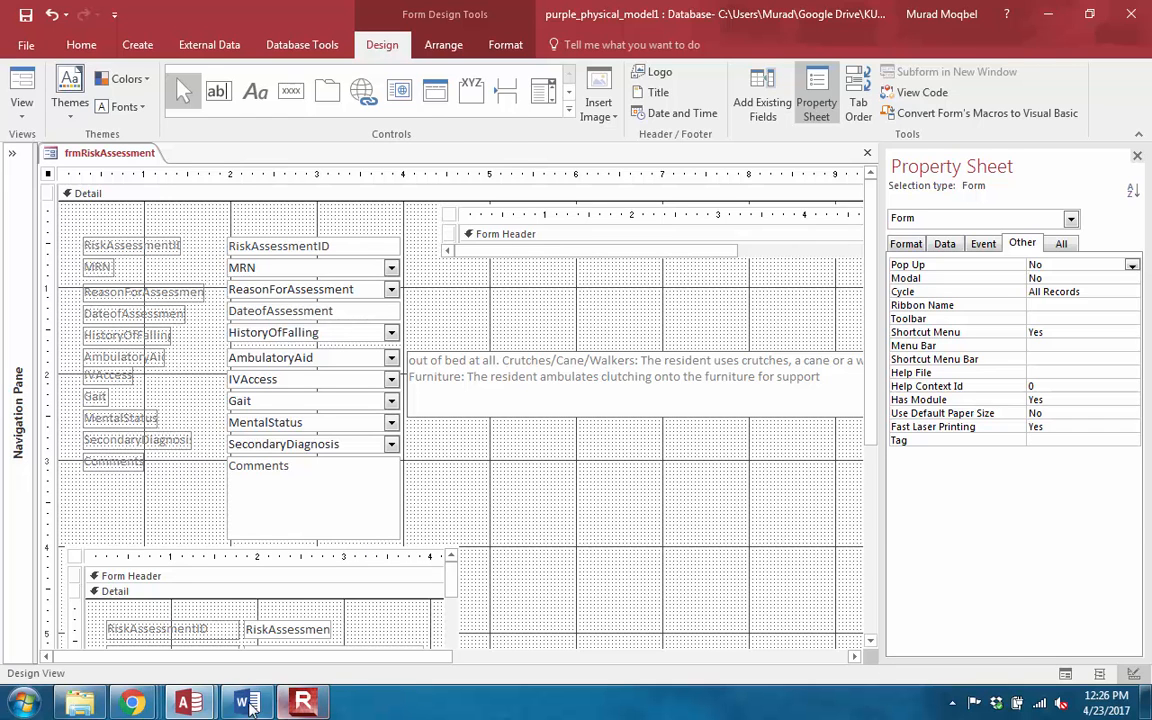
pyautogui.hotkey('alt', 'Tab')
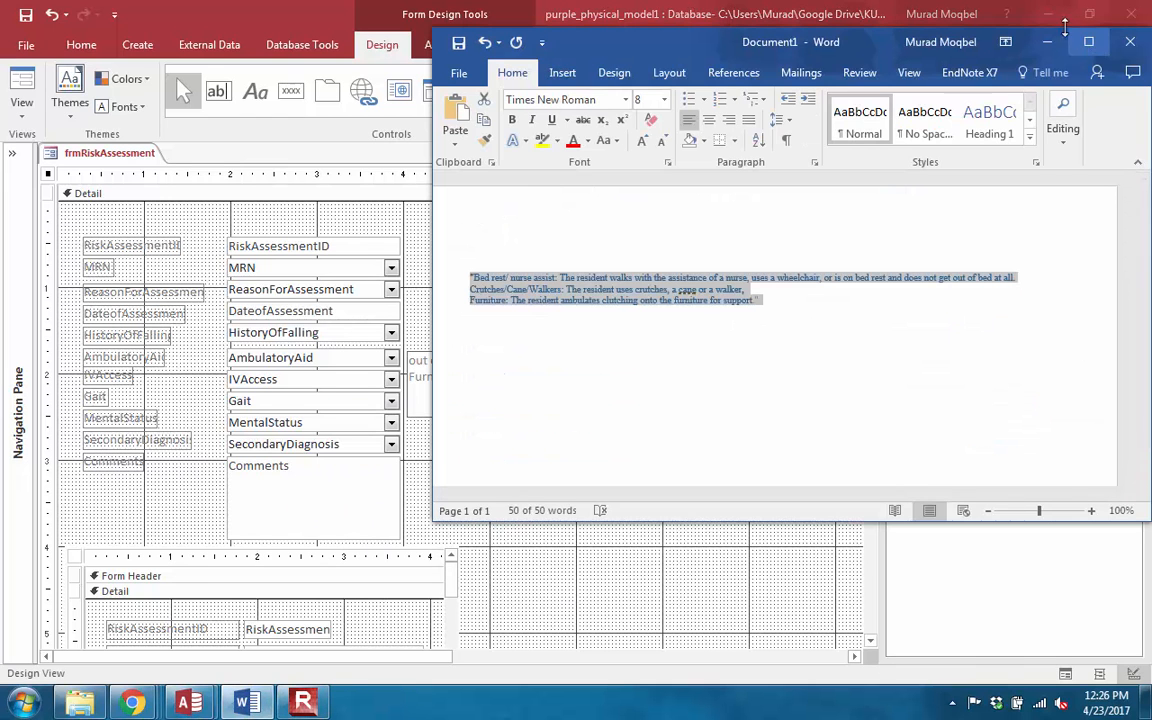
pyautogui.click(1057, 47)
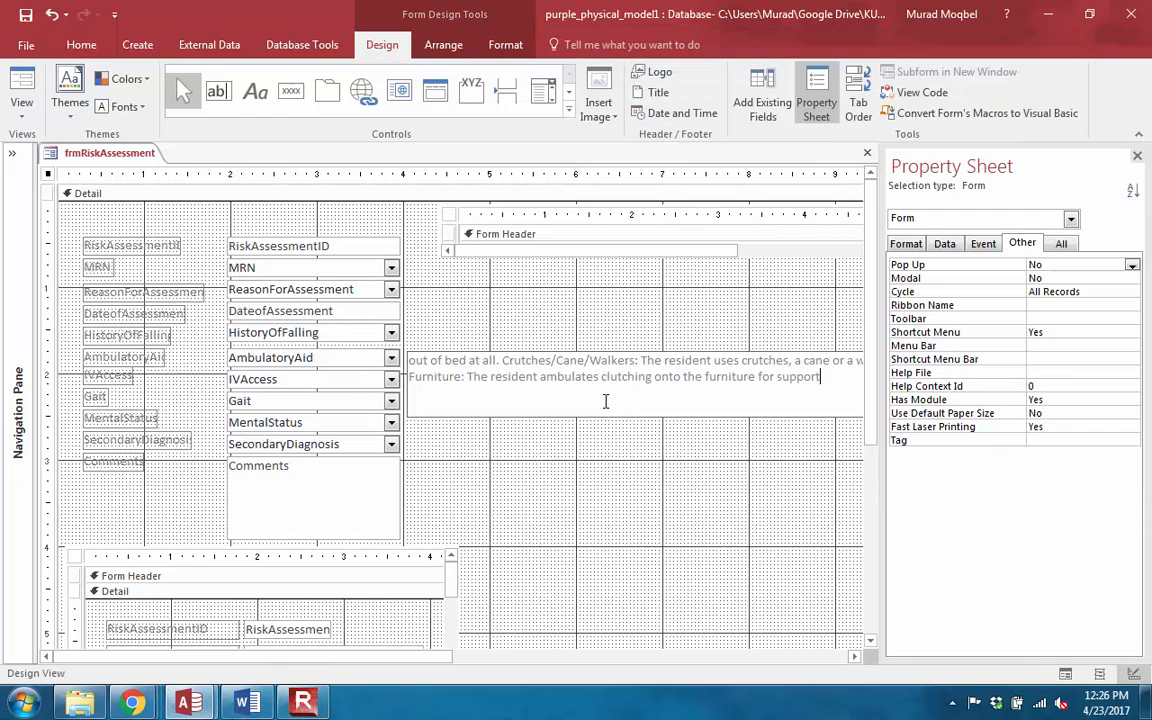
# Step: Reduce the description label's height to fit its three lines of text
pyautogui.click(669, 427)
pyautogui.click(709, 399)
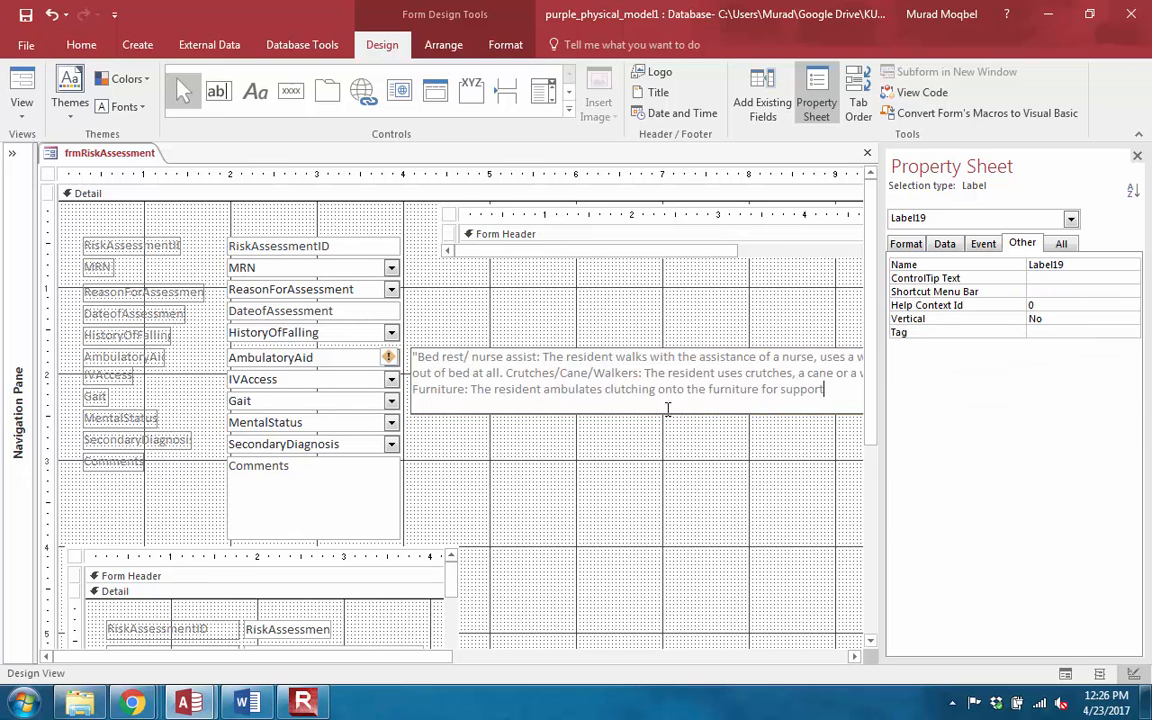
pyautogui.click(517, 341)
pyautogui.click(520, 353)
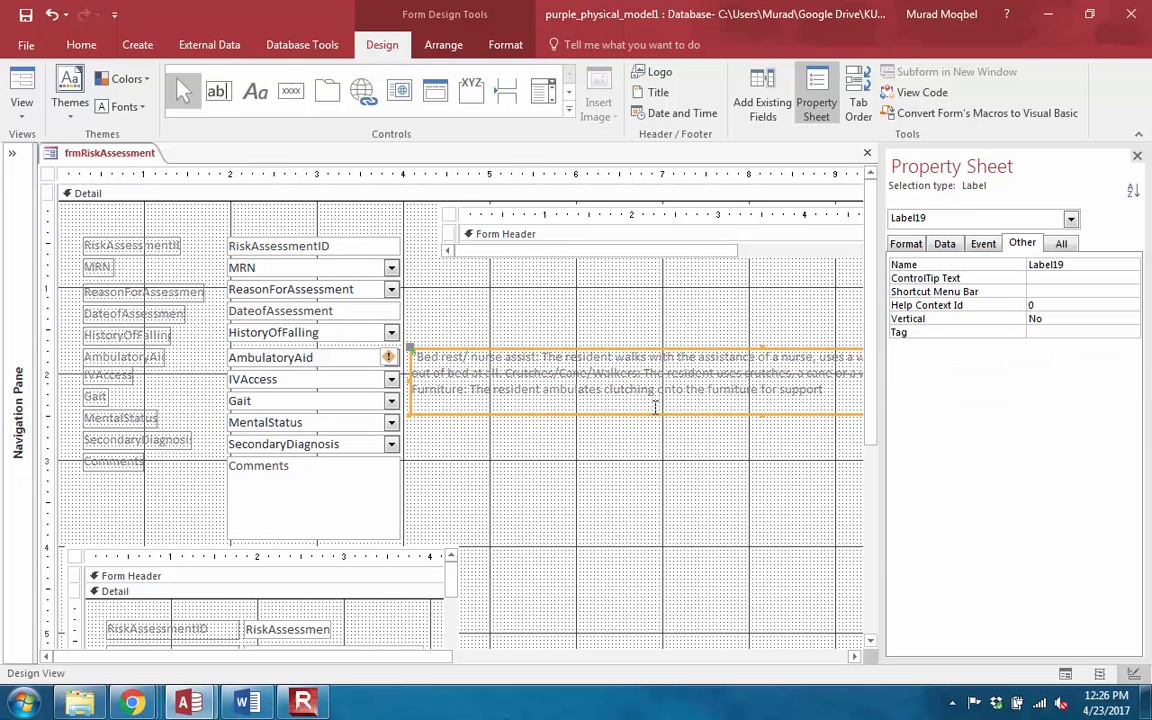
pyautogui.click(763, 410)
pyautogui.moveTo(762, 399); pyautogui.dragTo(762, 399)
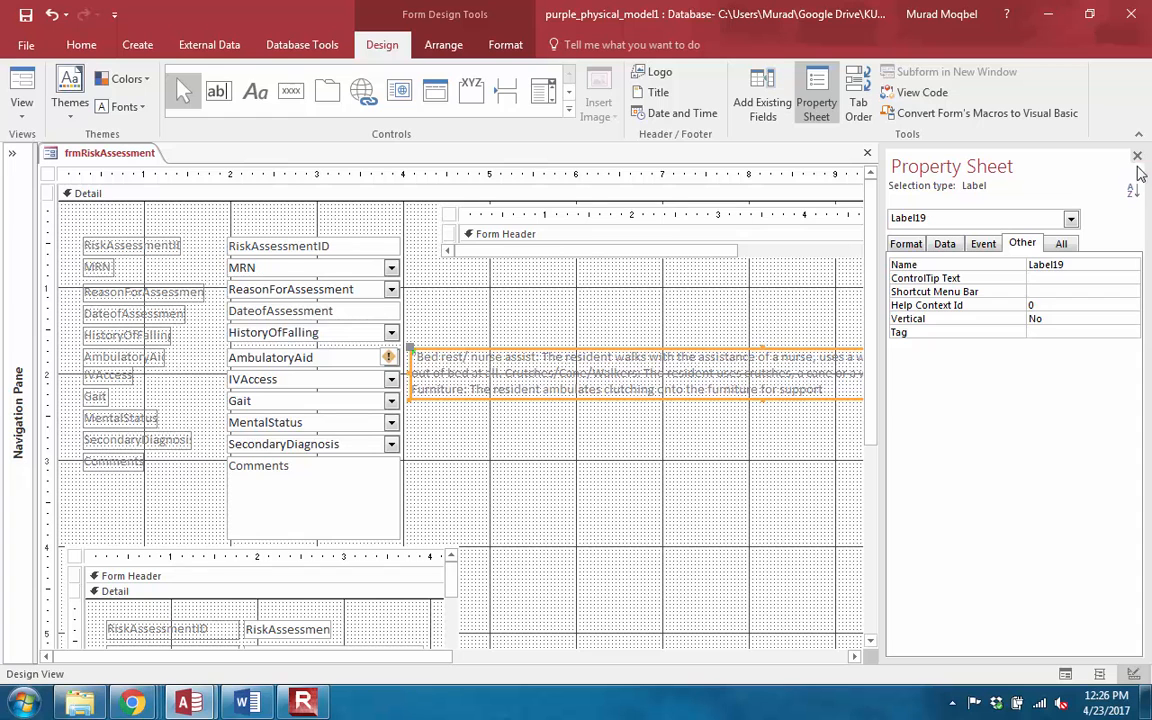
pyautogui.click(458, 428)
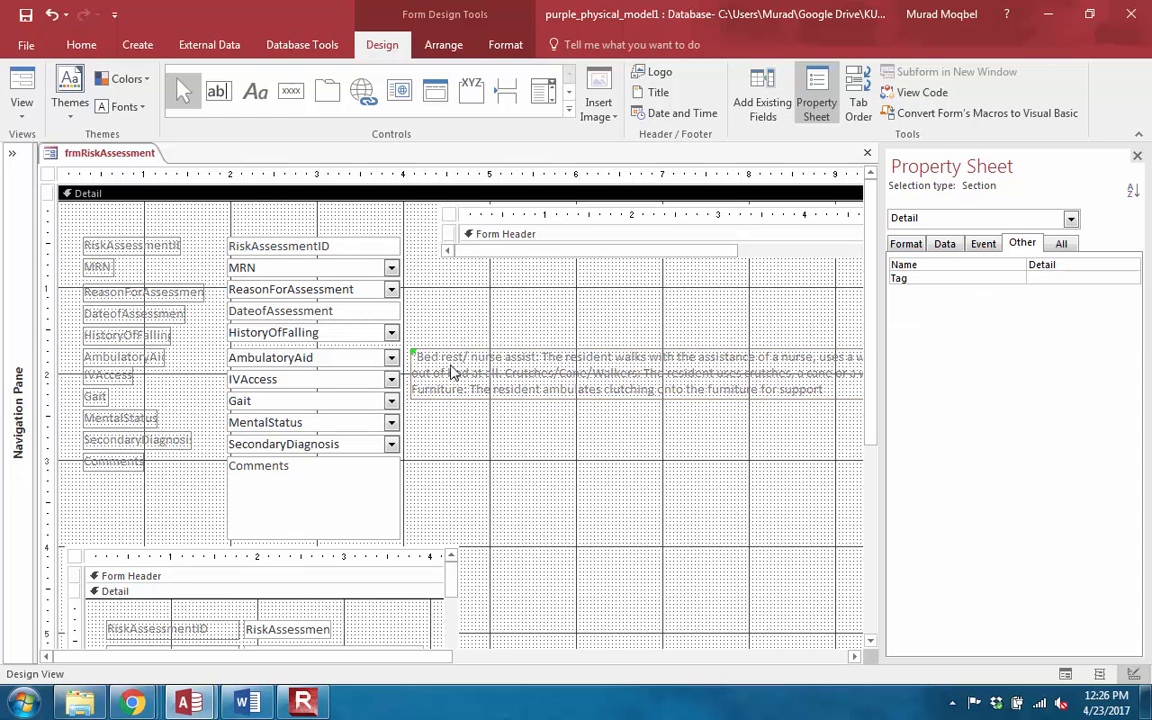
# Step: Associate the description label with the AmbulatoryAid control, showing all controls in the current section
pyautogui.click(411, 359)
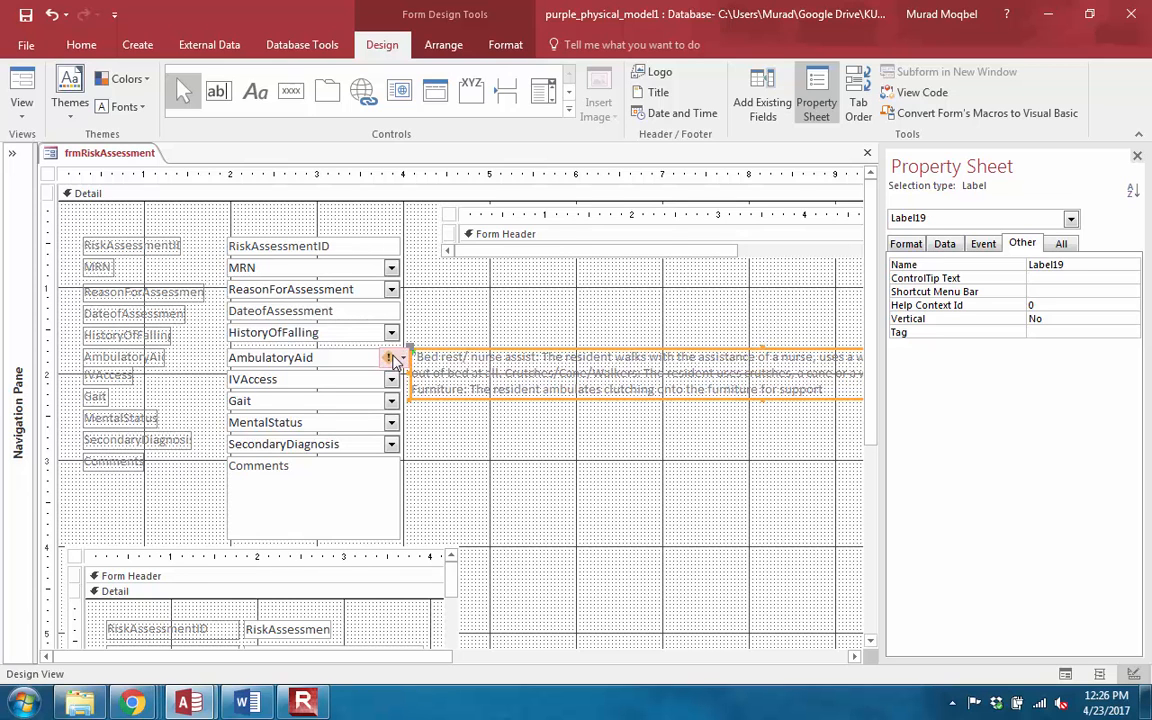
pyautogui.click(396, 362)
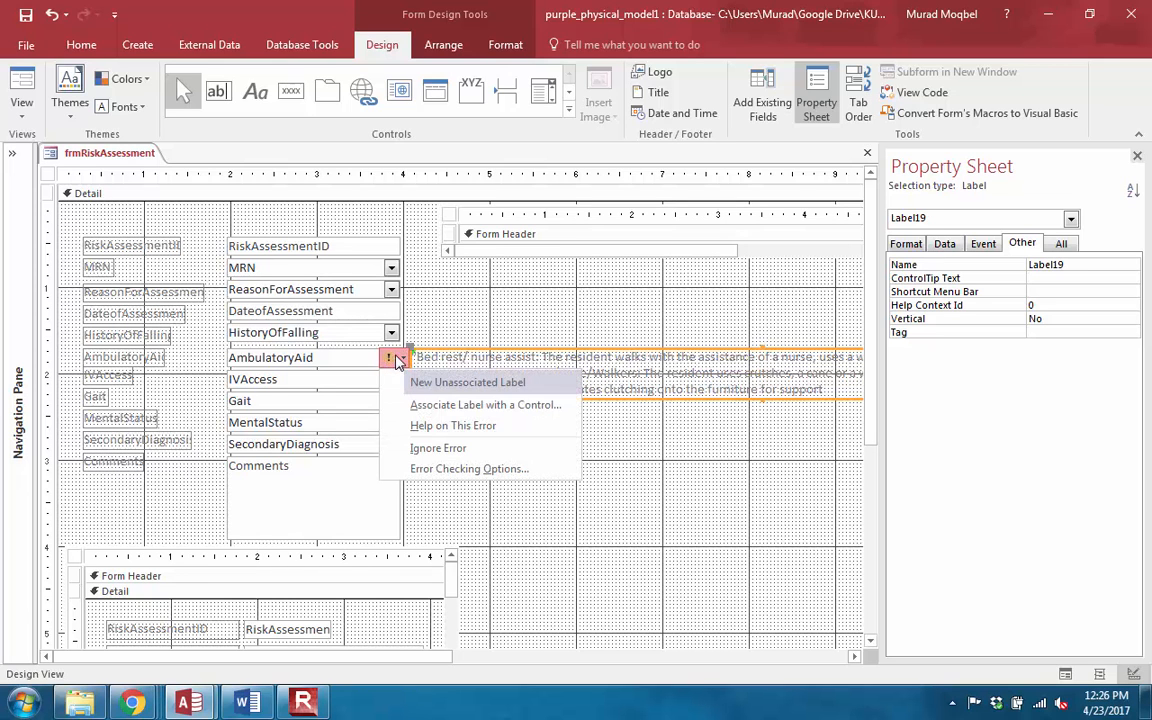
pyautogui.click(461, 405)
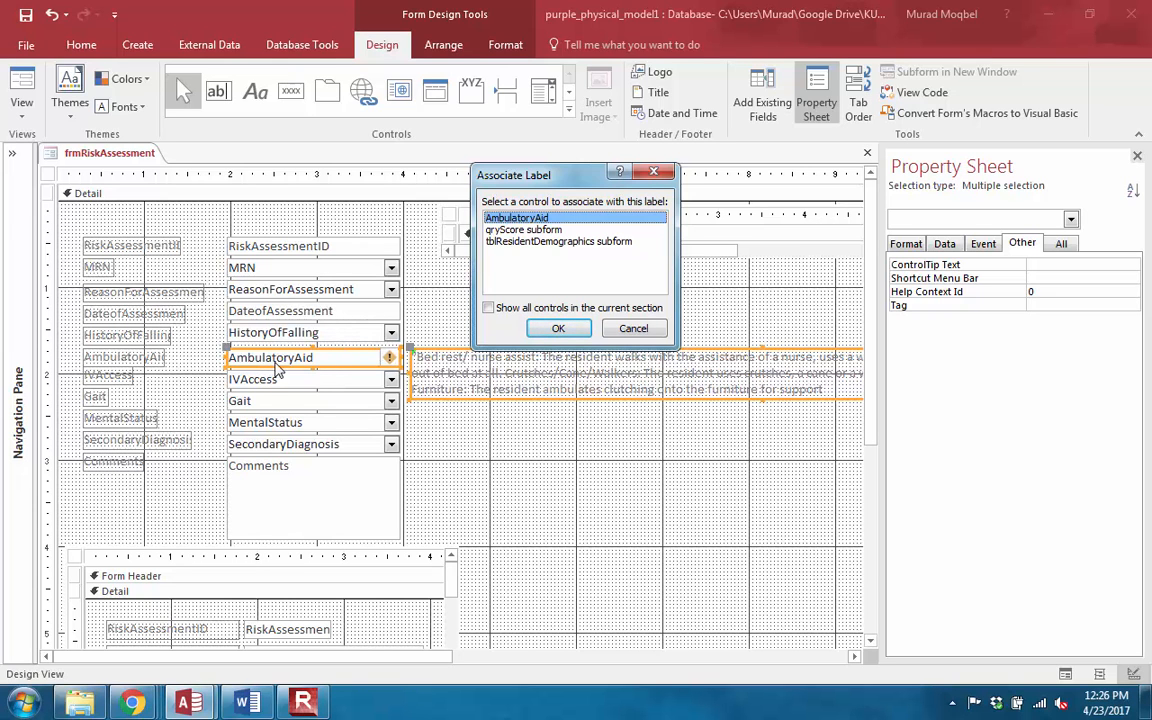
pyautogui.click(530, 308)
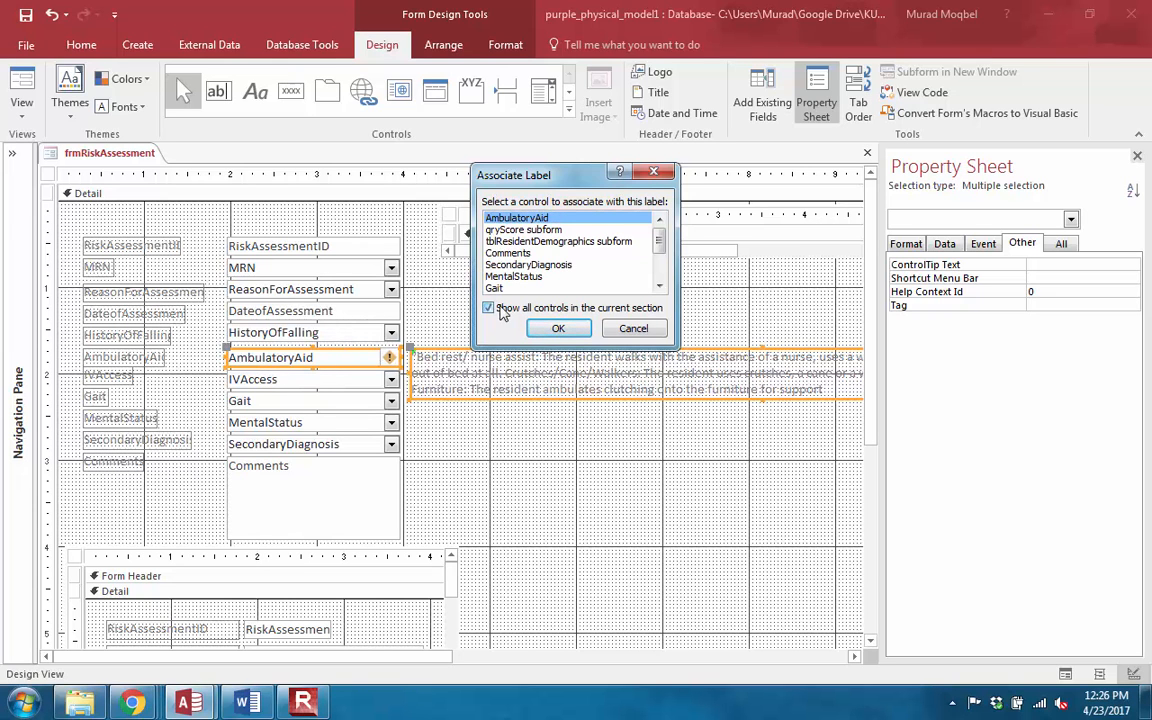
pyautogui.click(558, 328)
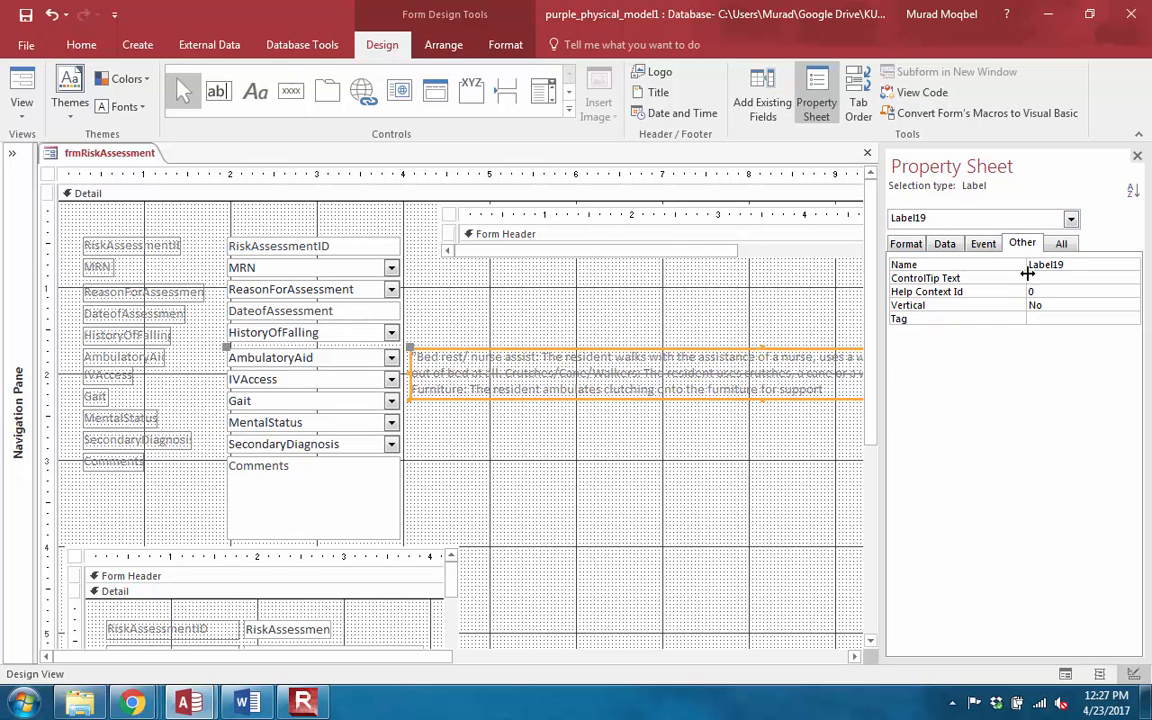
# Step: Rename the description label as lblAmbulatory
pyautogui.doubleClick(1067, 265)
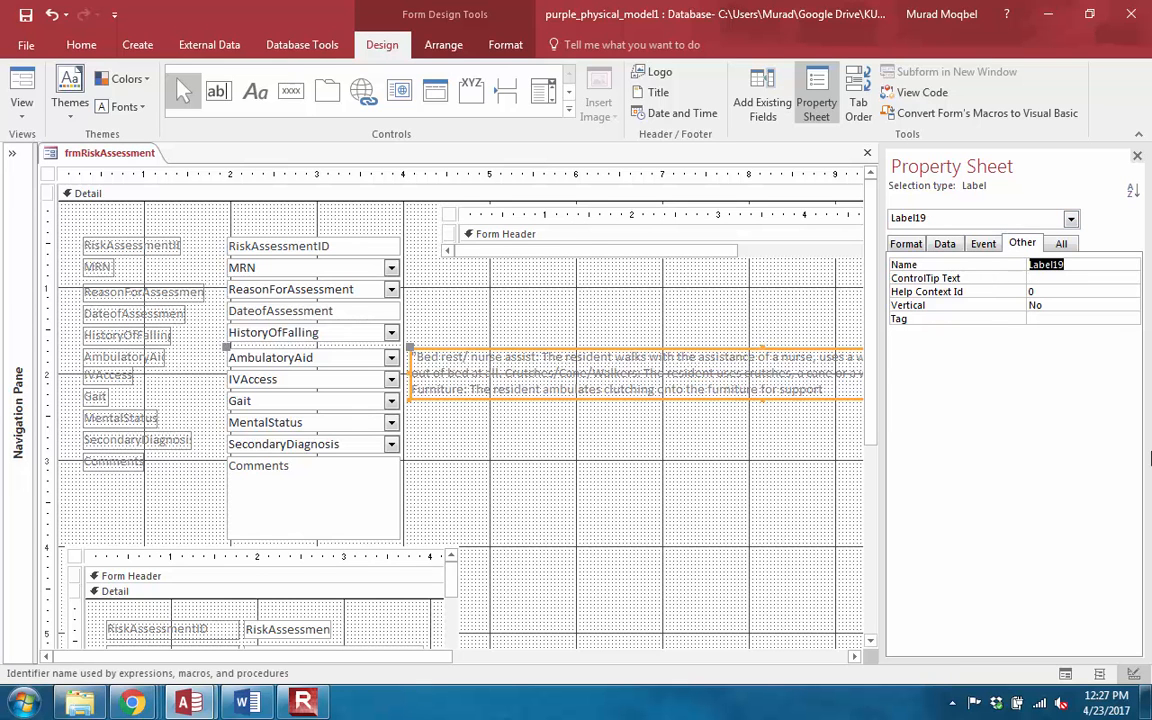
pyautogui.write('l')
pyautogui.doubleClick(1100, 264)
# Step: Open the AmbulatoryAid combo box's event properties at the On Got Focus entry
pyautogui.click(310, 357)
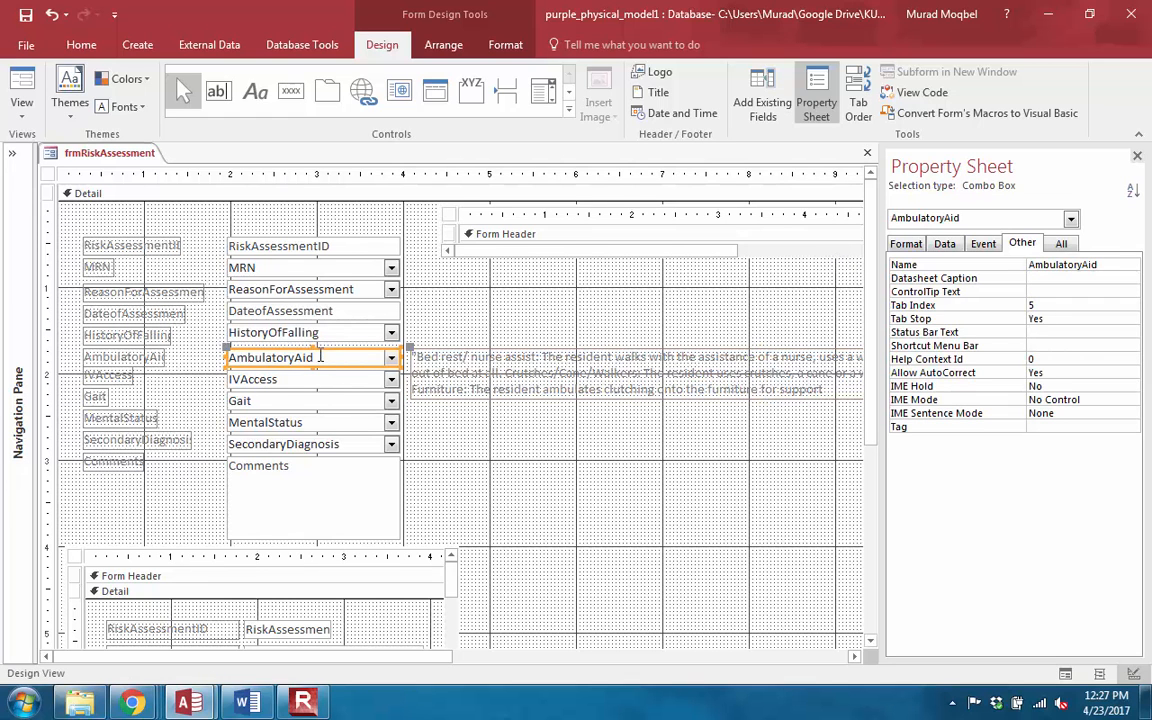
pyautogui.click(420, 356)
pyautogui.click(372, 358)
pyautogui.click(984, 246)
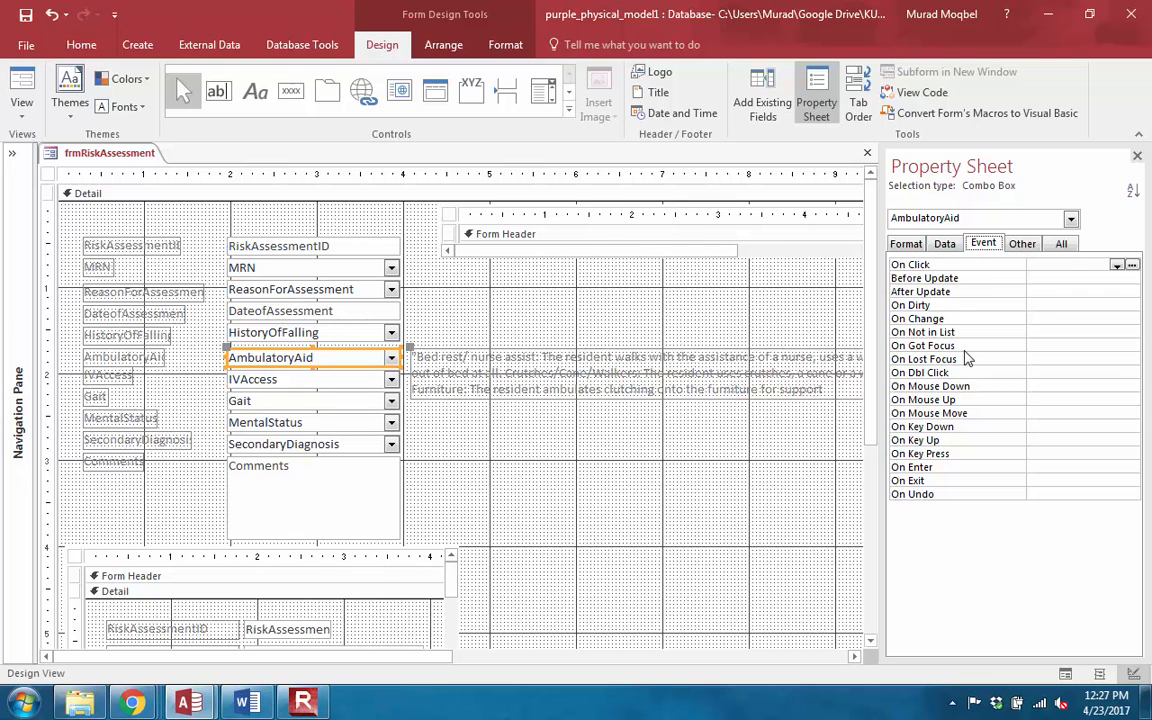
pyautogui.click(1041, 346)
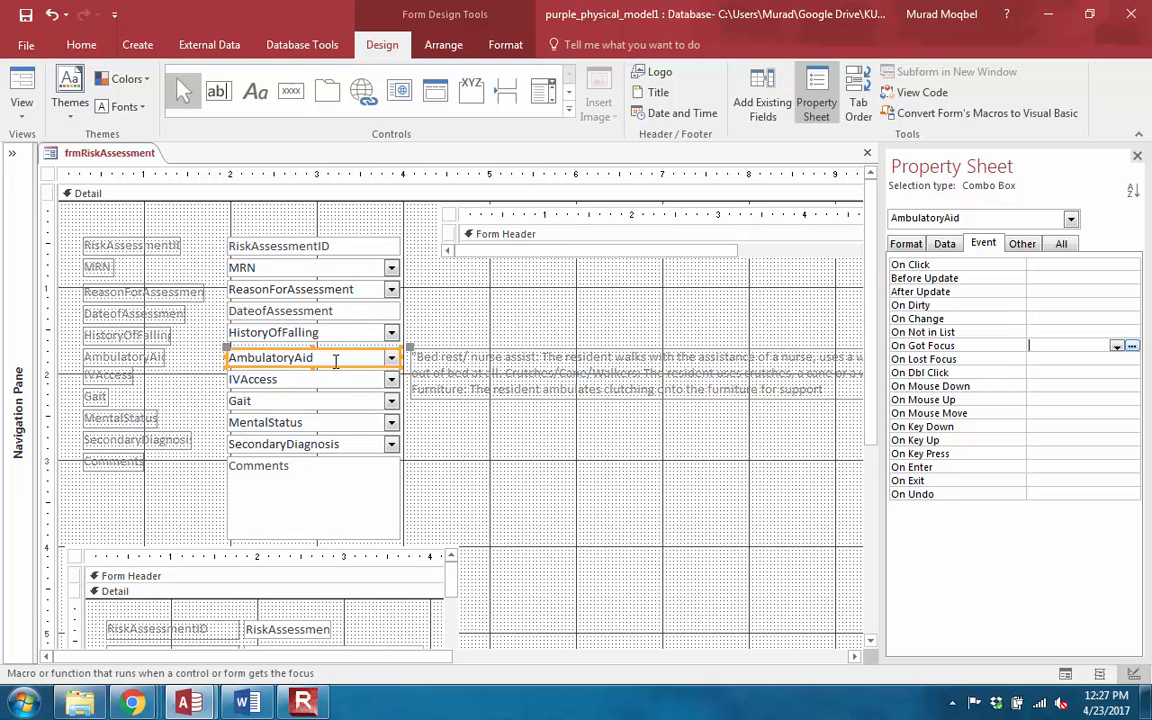
# Step: Set the Visible property of the lblAmbulatory description label to No
pyautogui.click(432, 362)
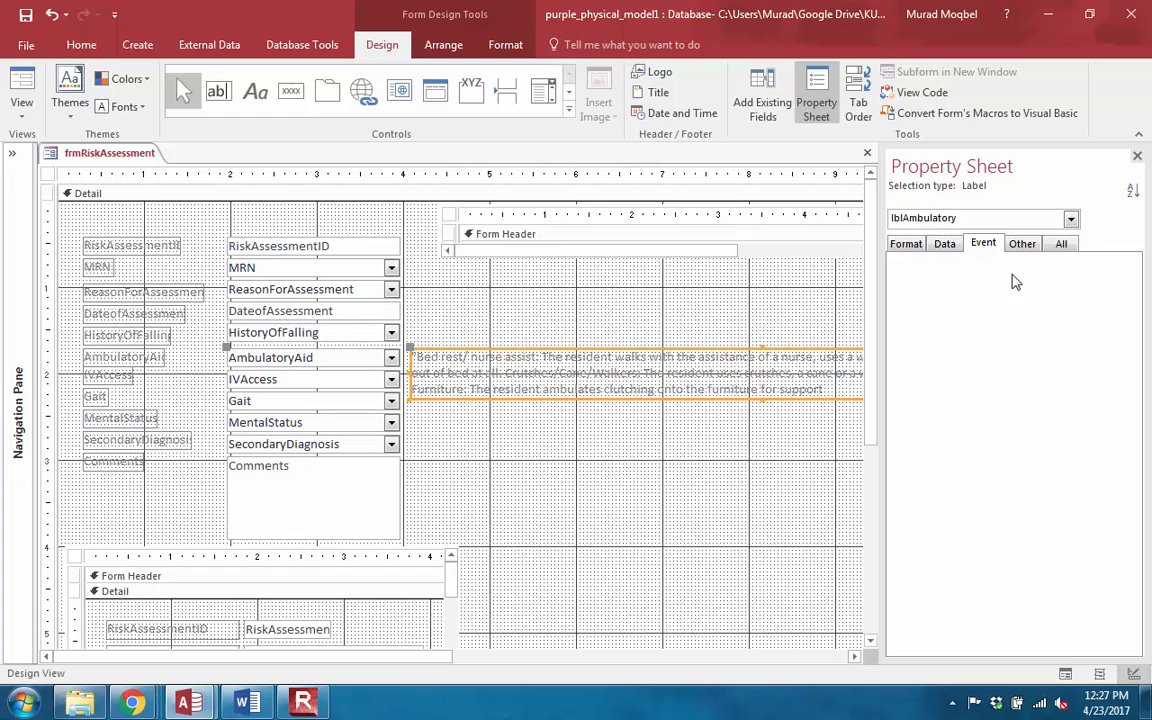
pyautogui.click(454, 354)
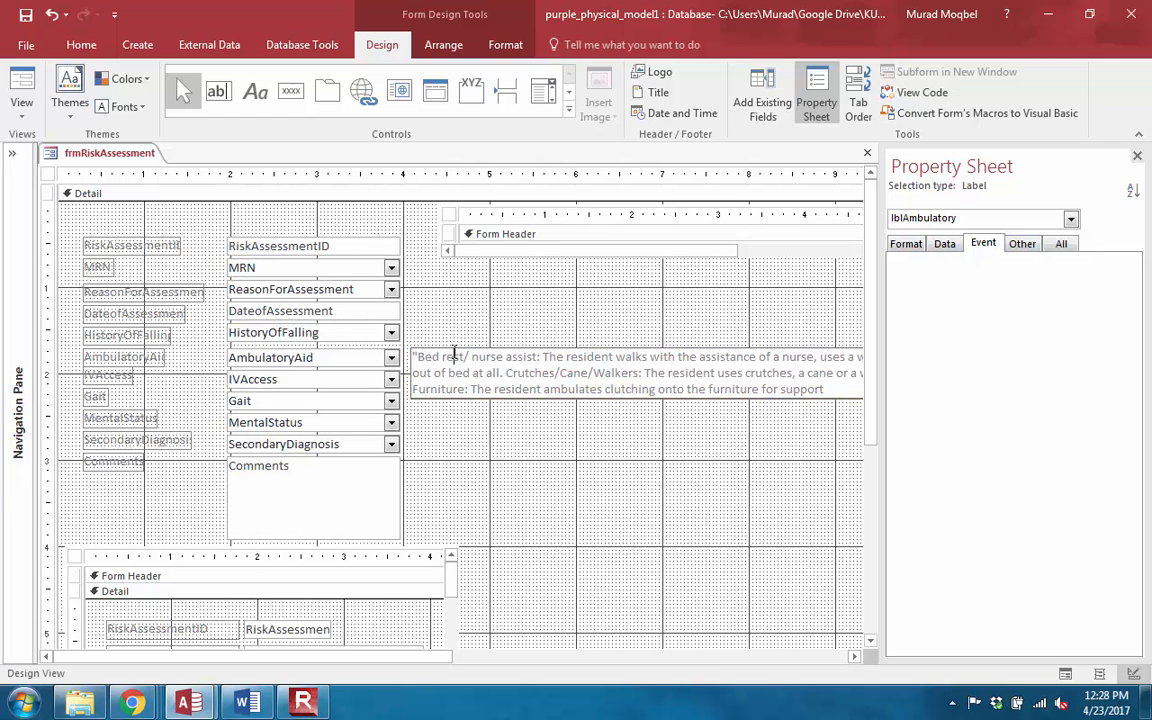
pyautogui.click(455, 350)
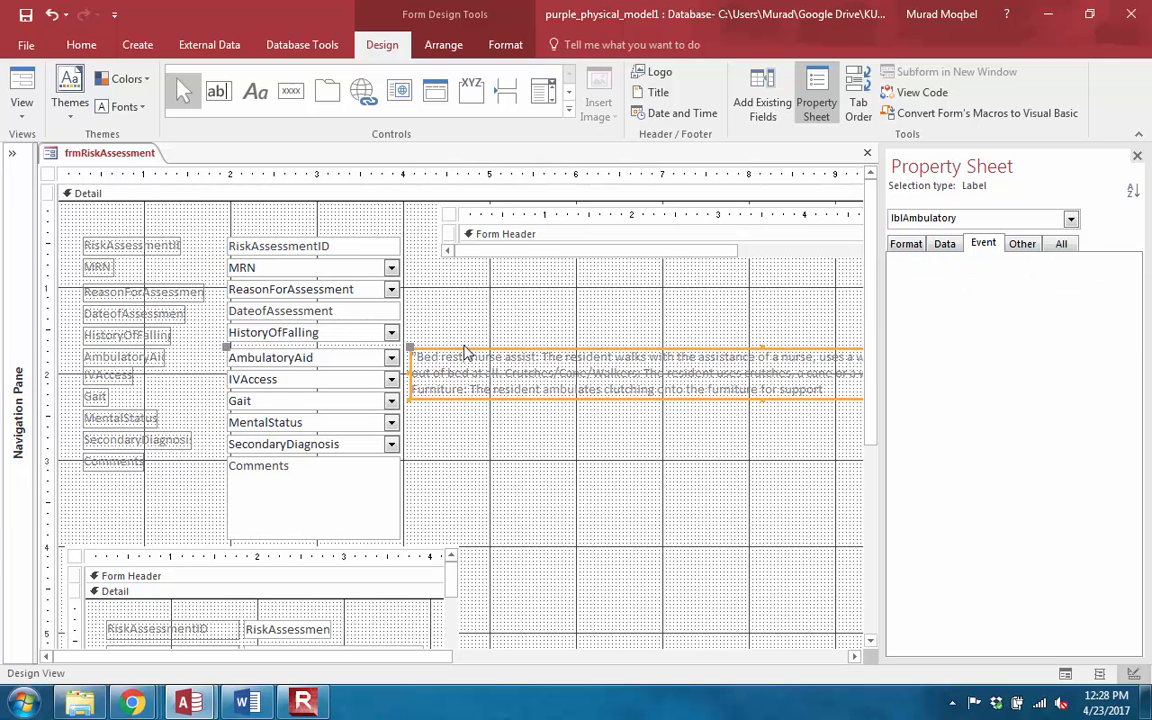
pyautogui.click(906, 245)
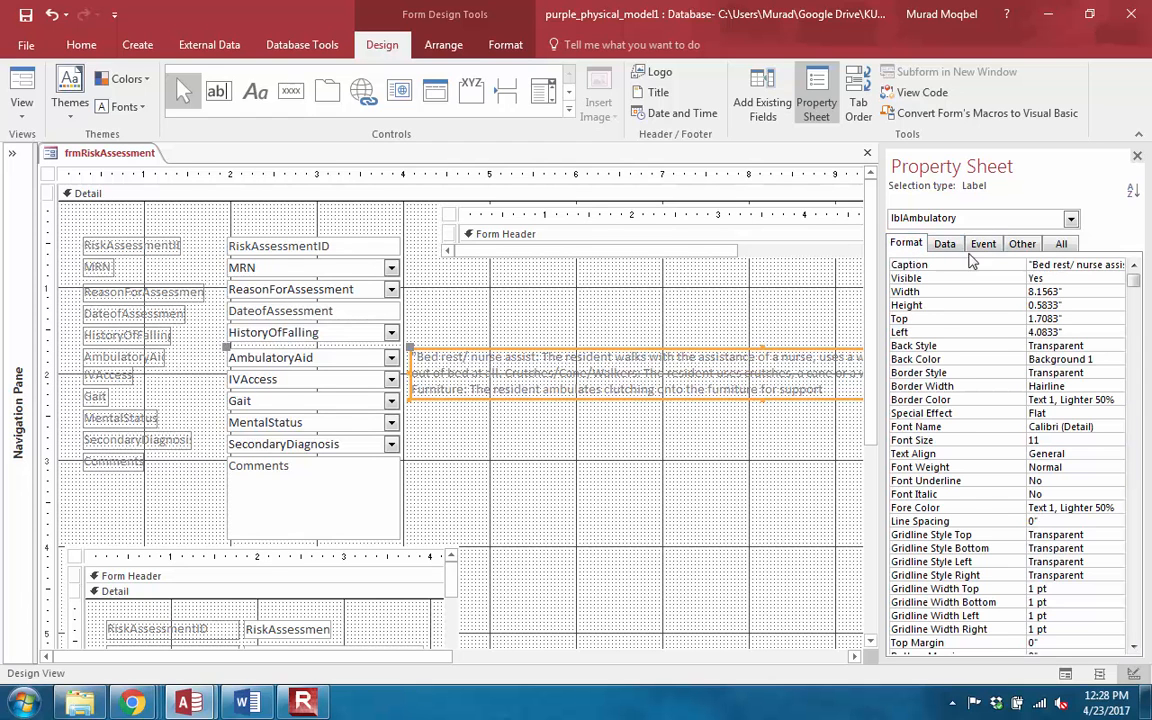
pyautogui.click(1060, 244)
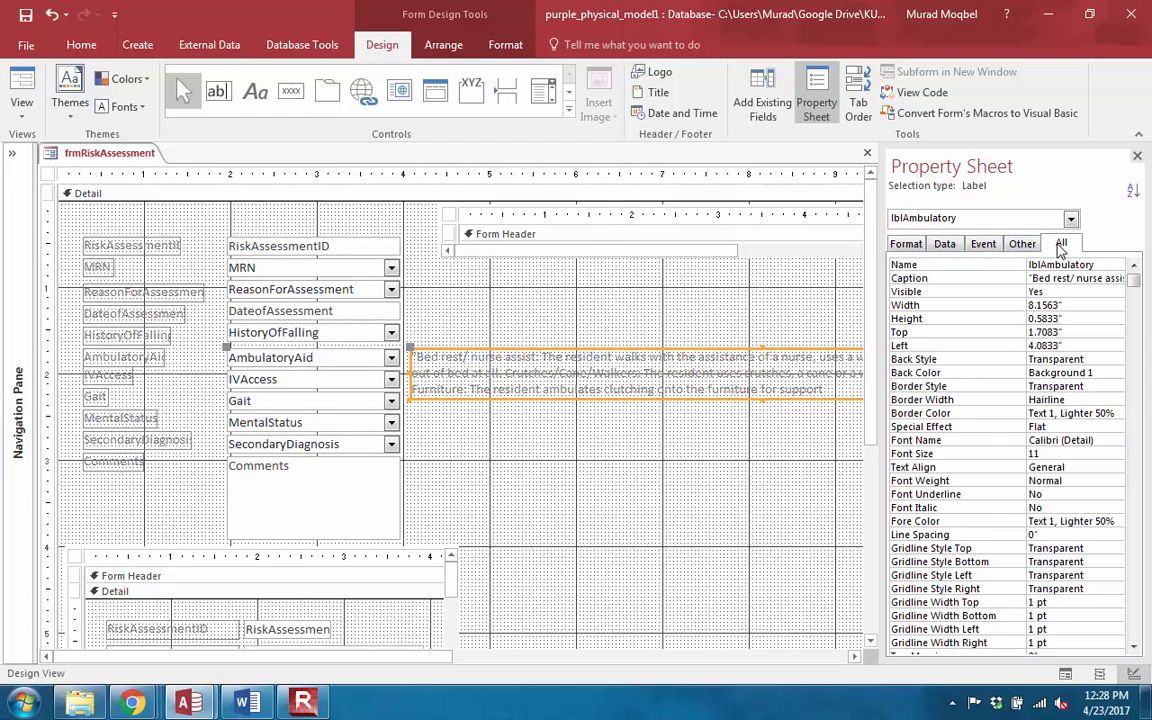
pyautogui.click(958, 291)
pyautogui.click(1116, 292)
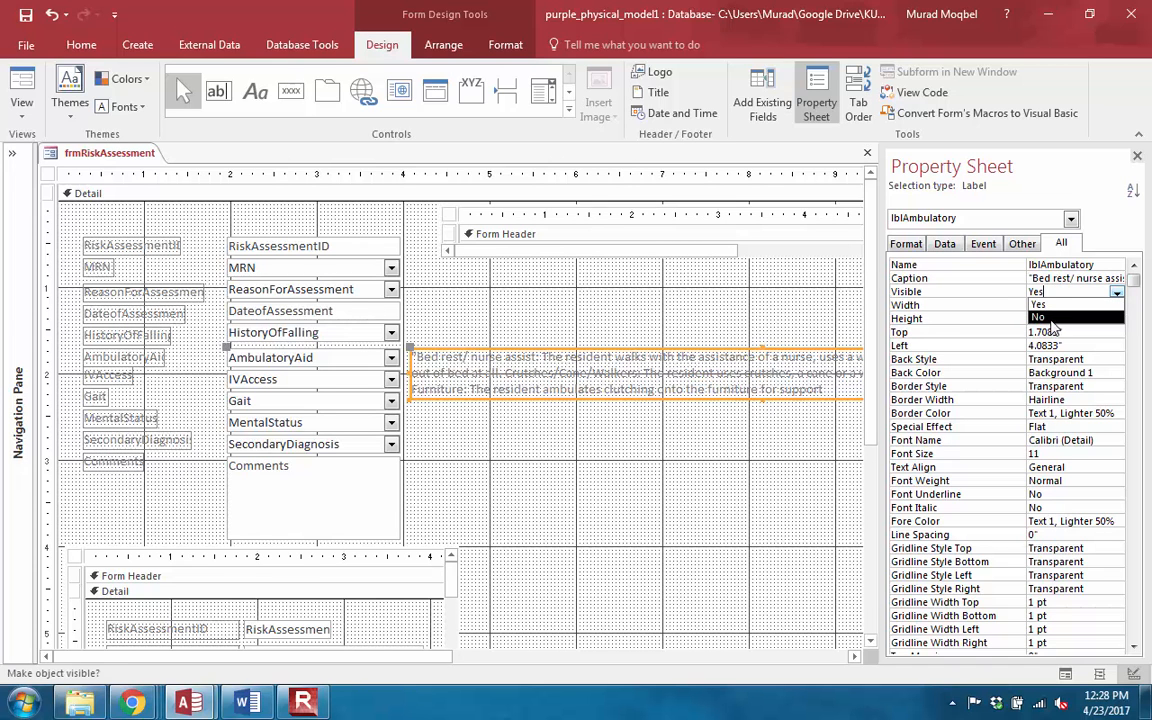
pyautogui.click(1050, 318)
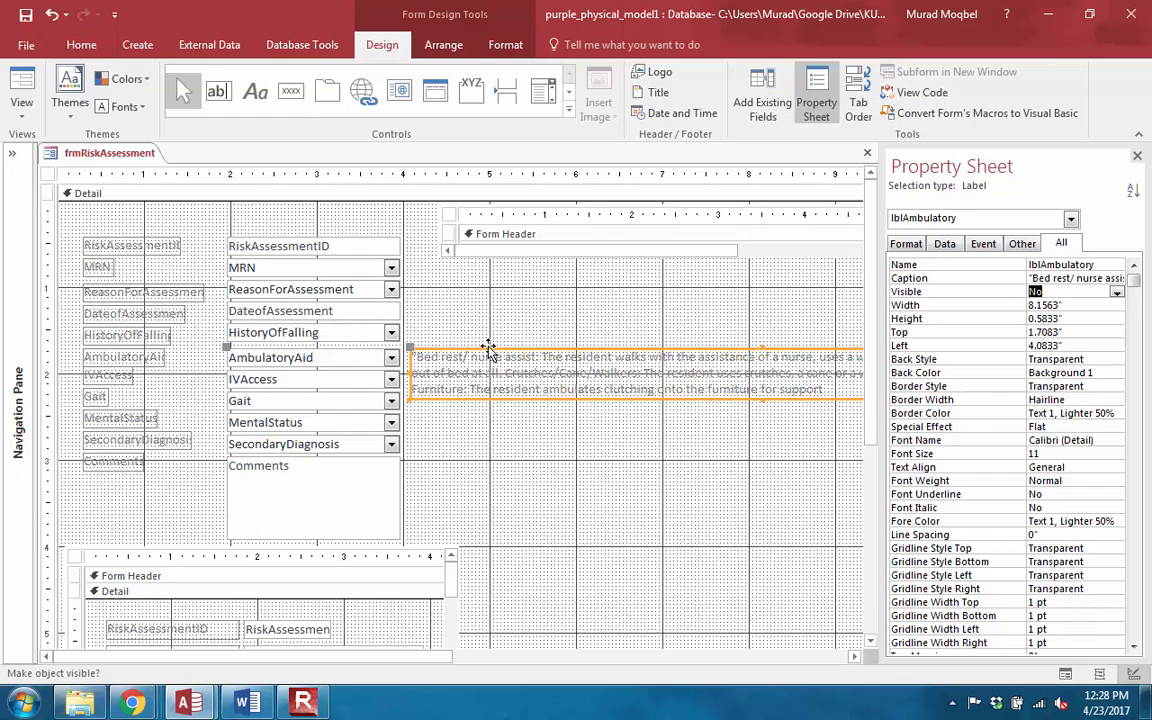
# Step: Create an On Got Focus event procedure for the AmbulatoryAid combo box with the Code Builder
pyautogui.click(348, 357)
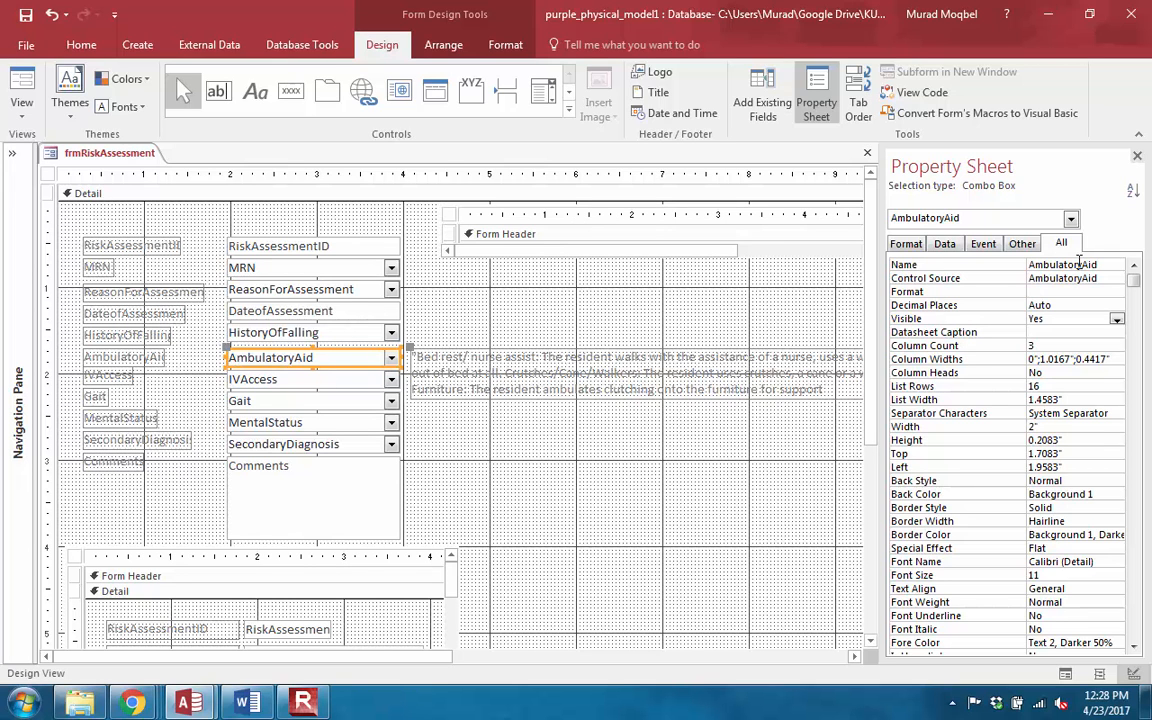
pyautogui.click(983, 243)
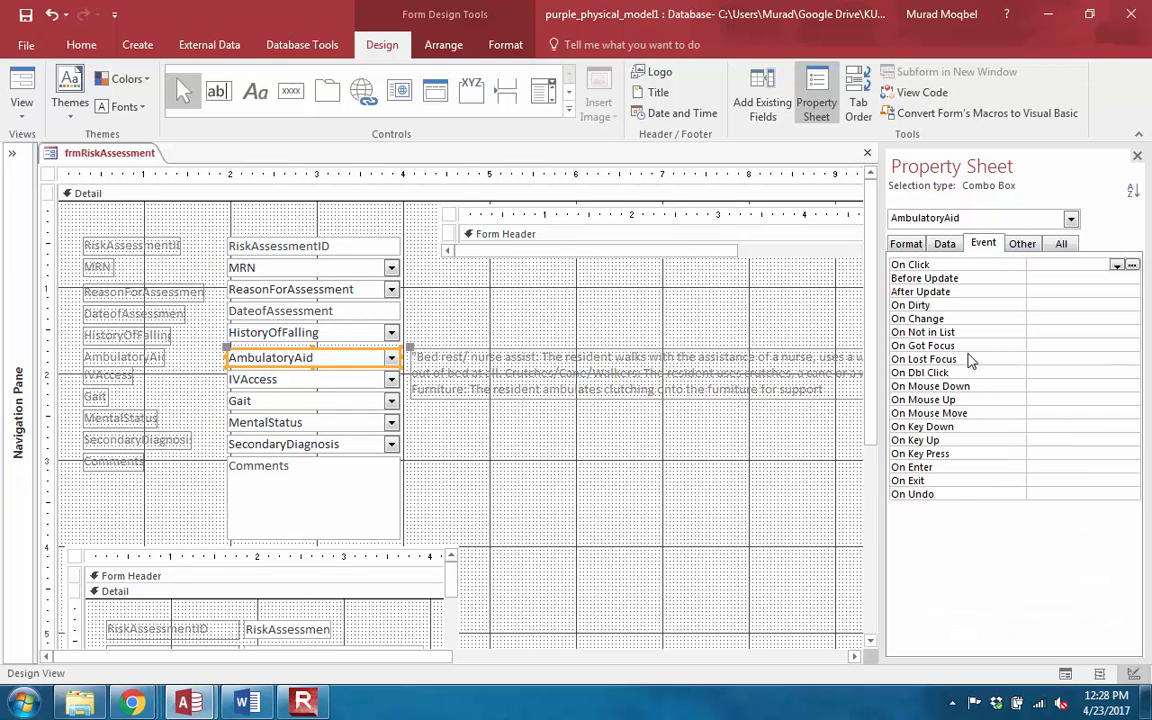
pyautogui.click(1044, 346)
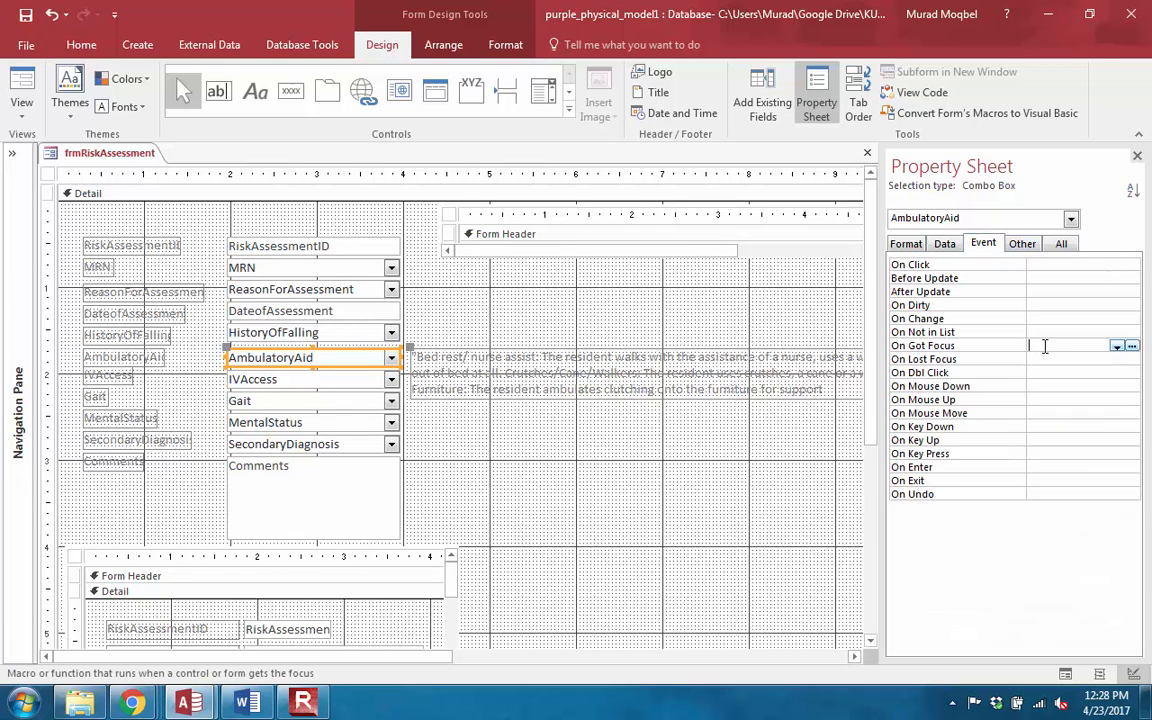
pyautogui.click(1131, 345)
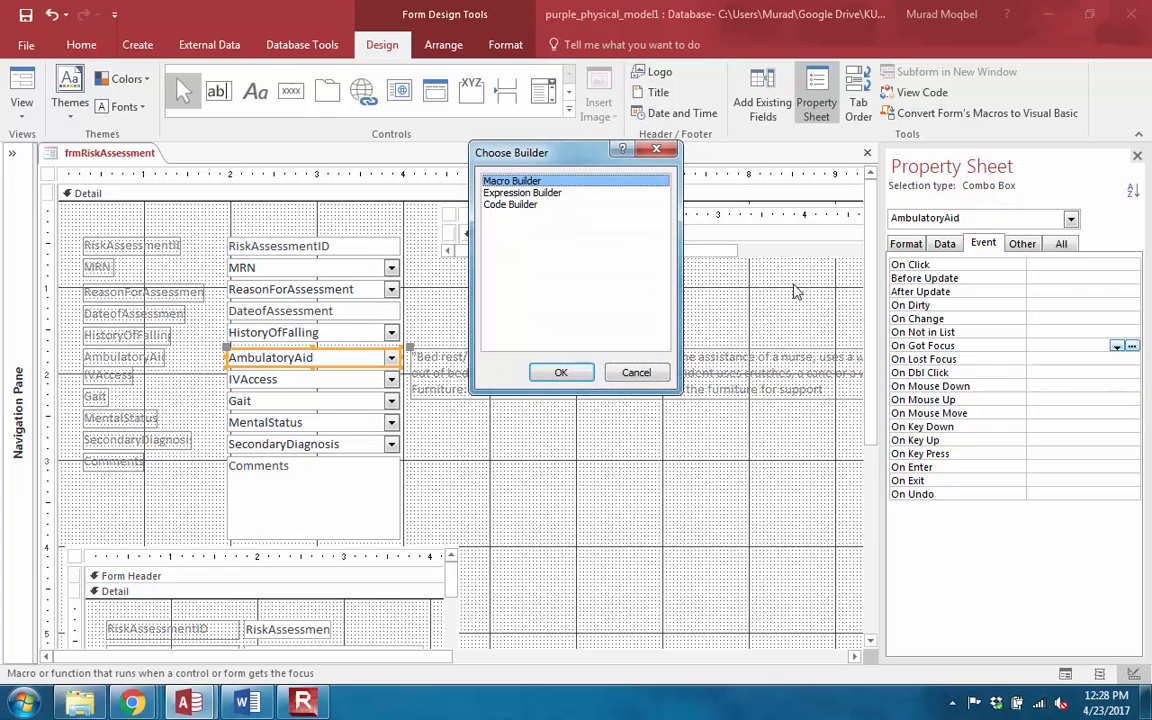
pyautogui.click(508, 205)
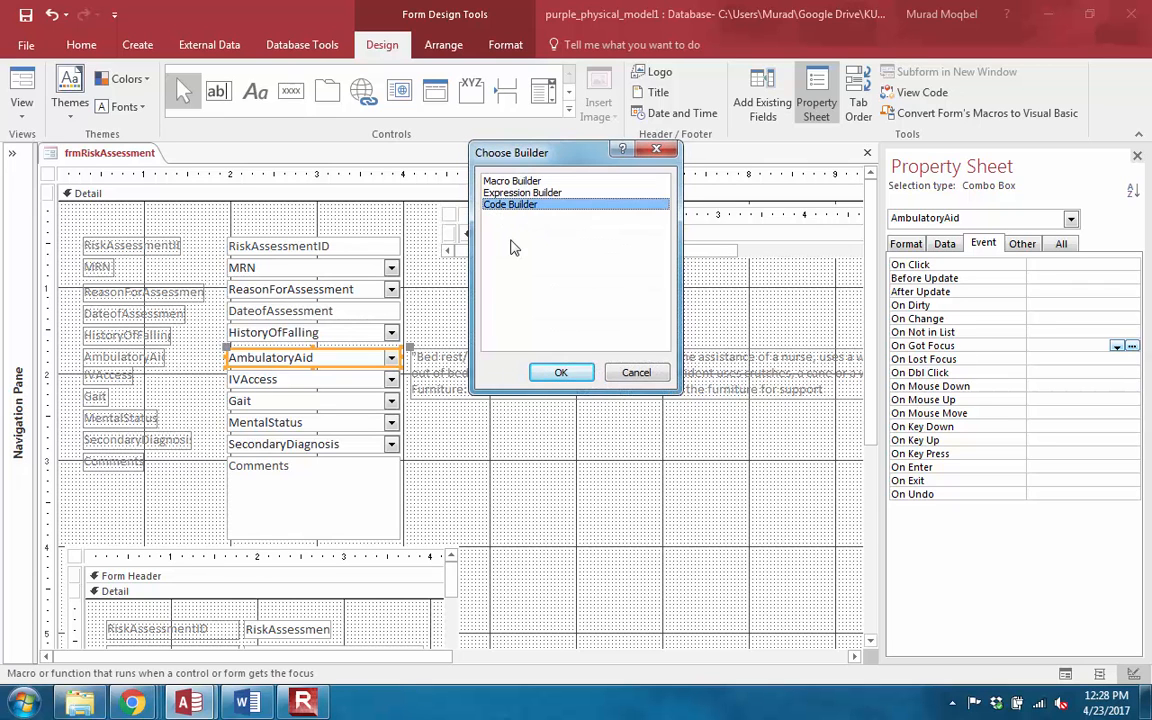
pyautogui.click(561, 374)
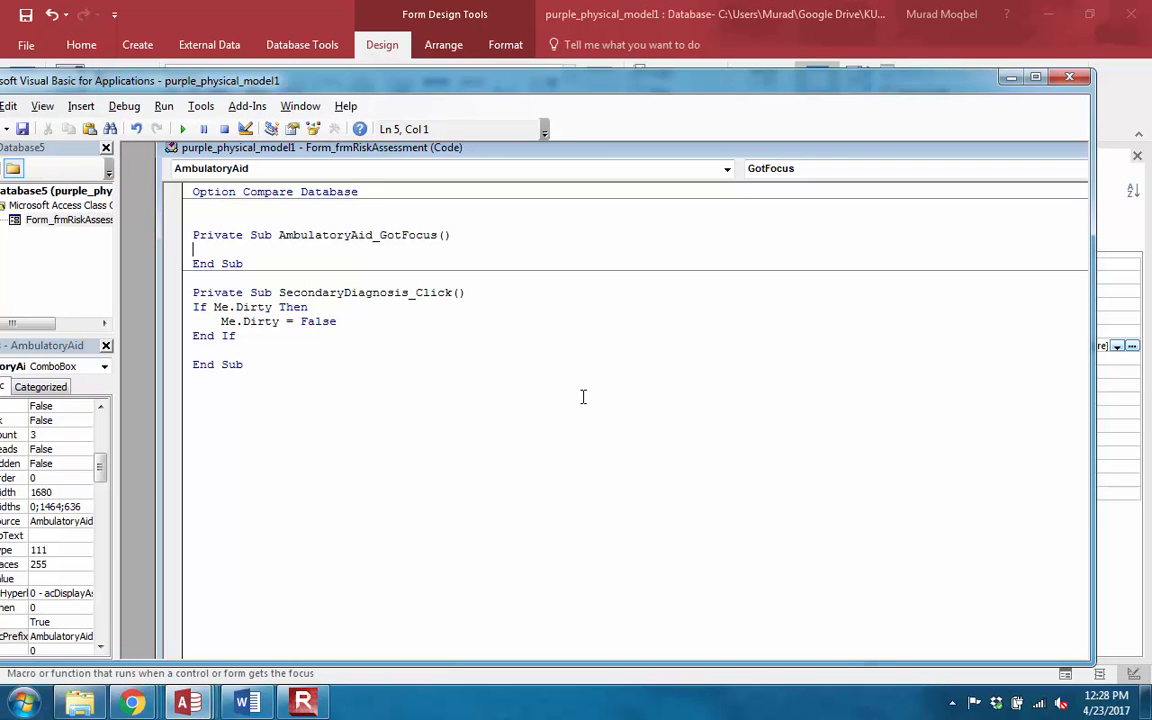
# Step: Start a statement in the AmbulatoryAid_GotFocus procedure that refers to the lblAmbulatory label's members
pyautogui.write('lblAmbulatory')
pyautogui.moveTo(187, 703)
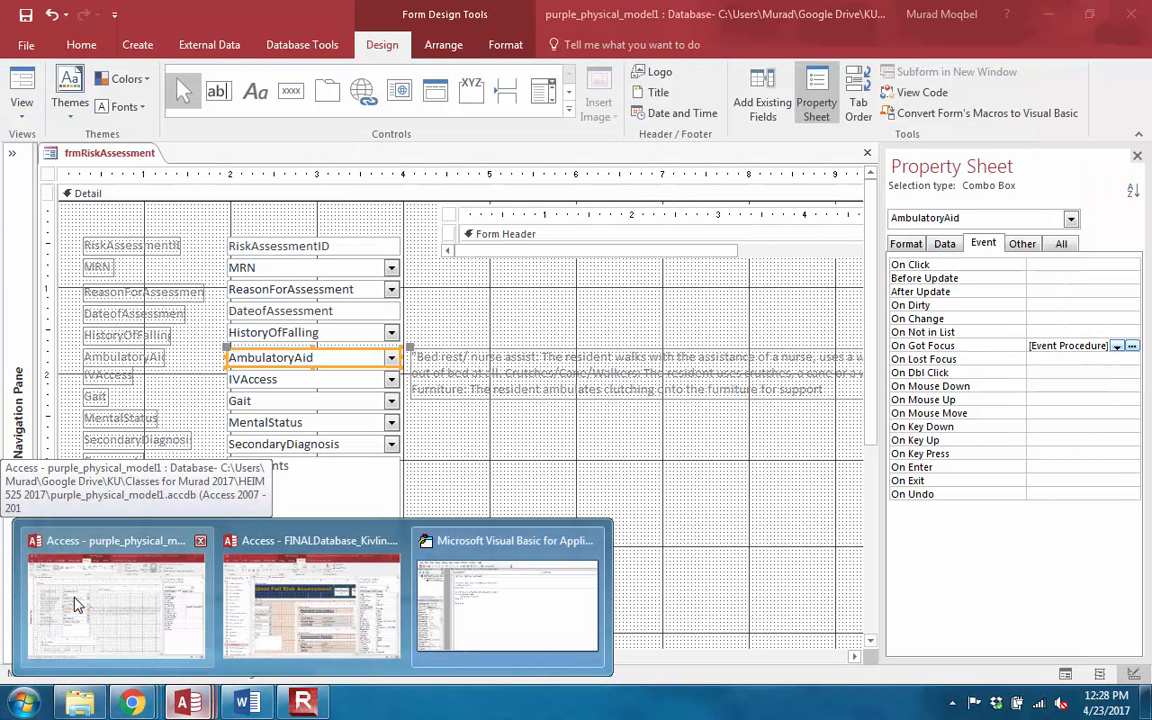
pyautogui.click(507, 605)
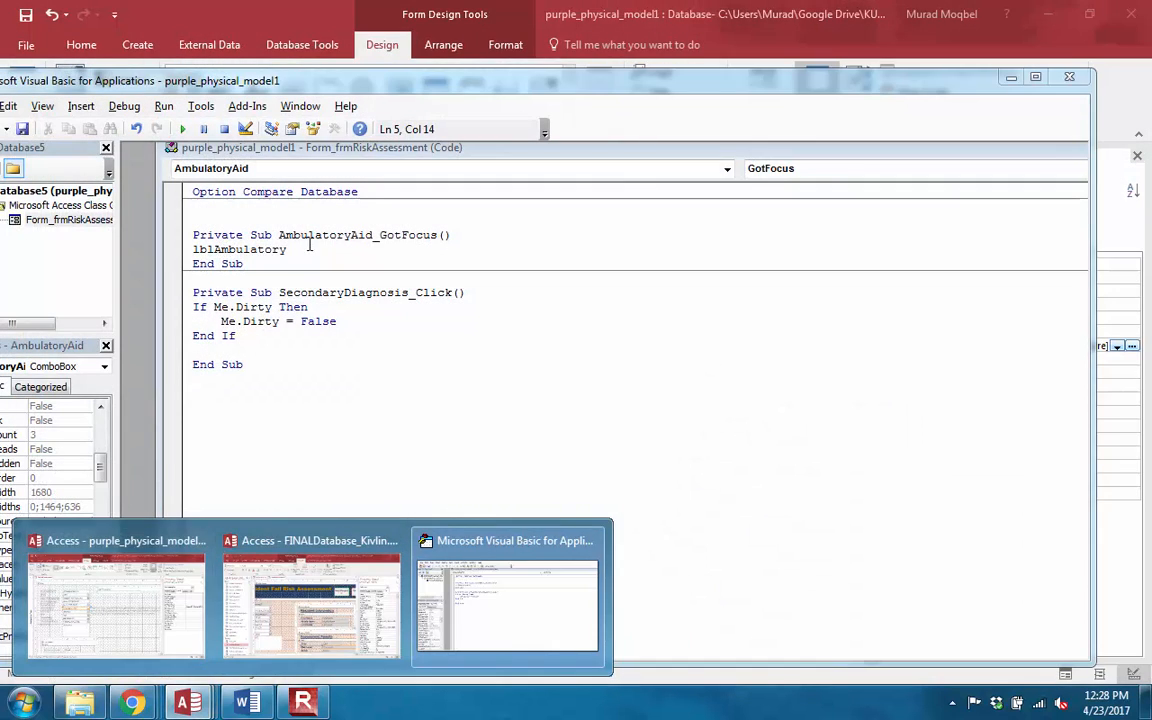
pyautogui.write('.')
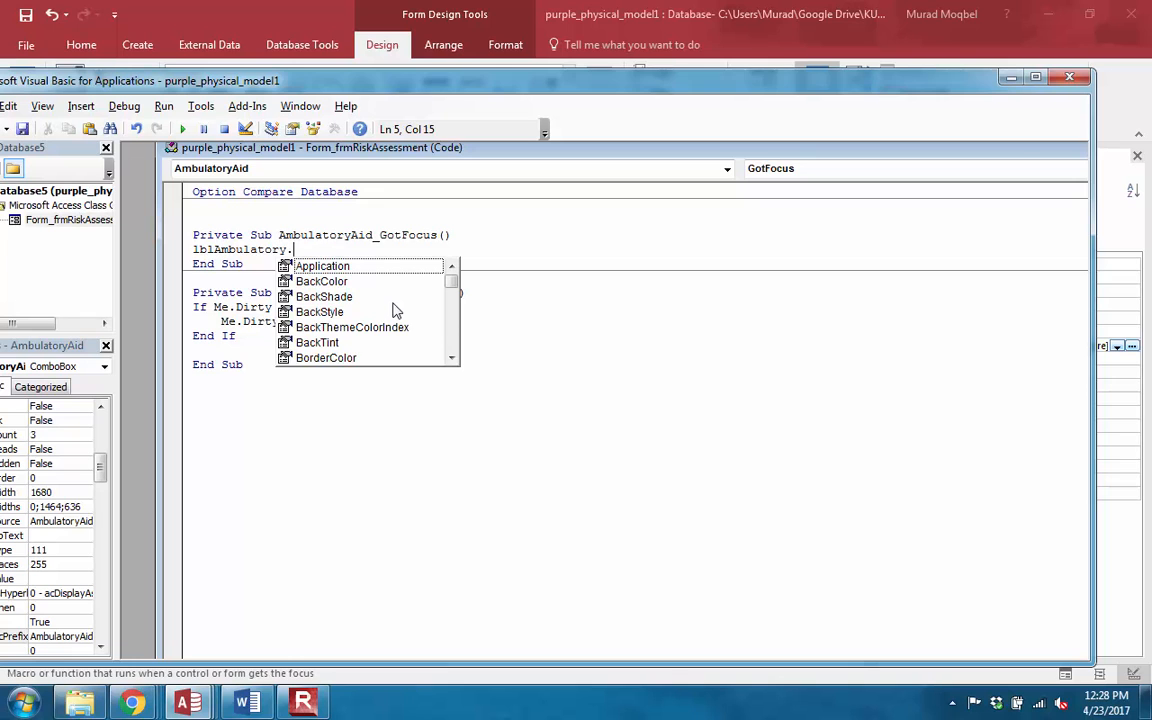
pyautogui.write('on')
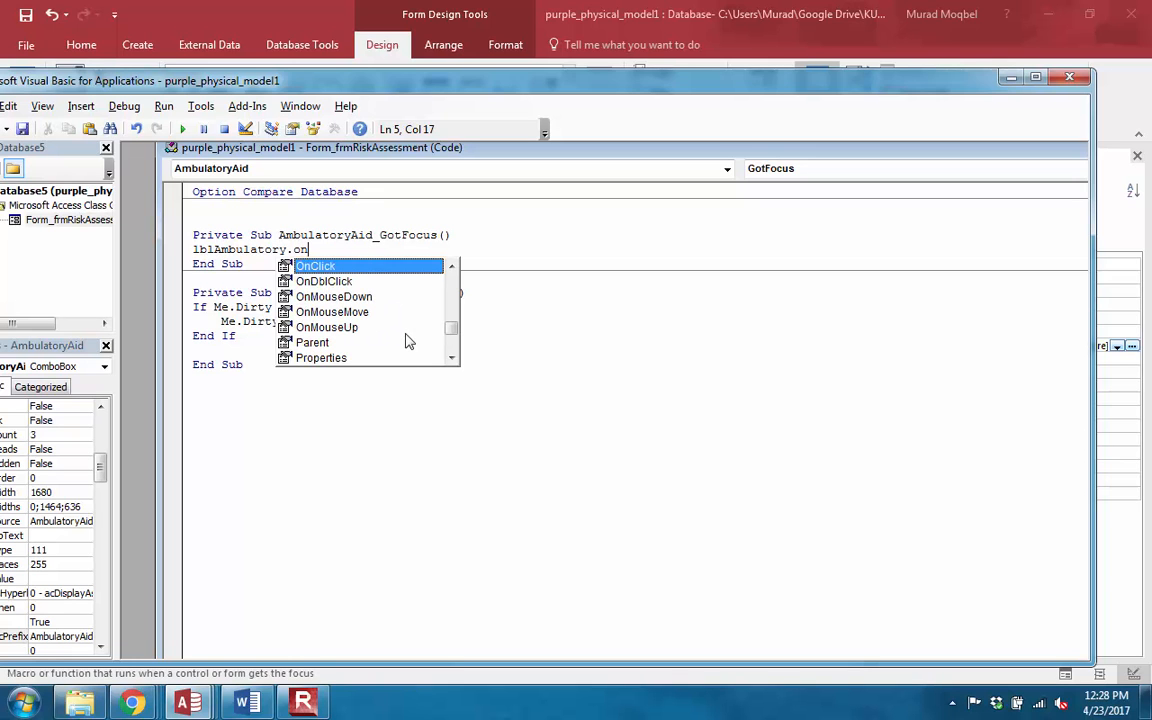
pyautogui.write('f')
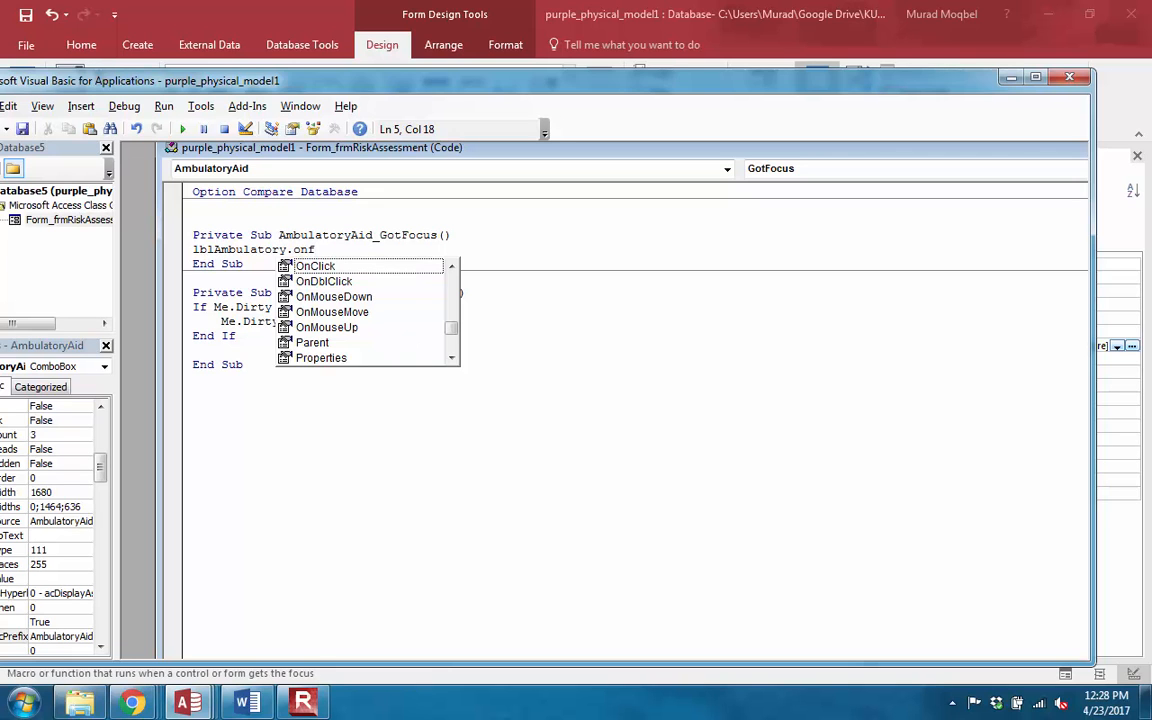
pyautogui.press('BackSpace')
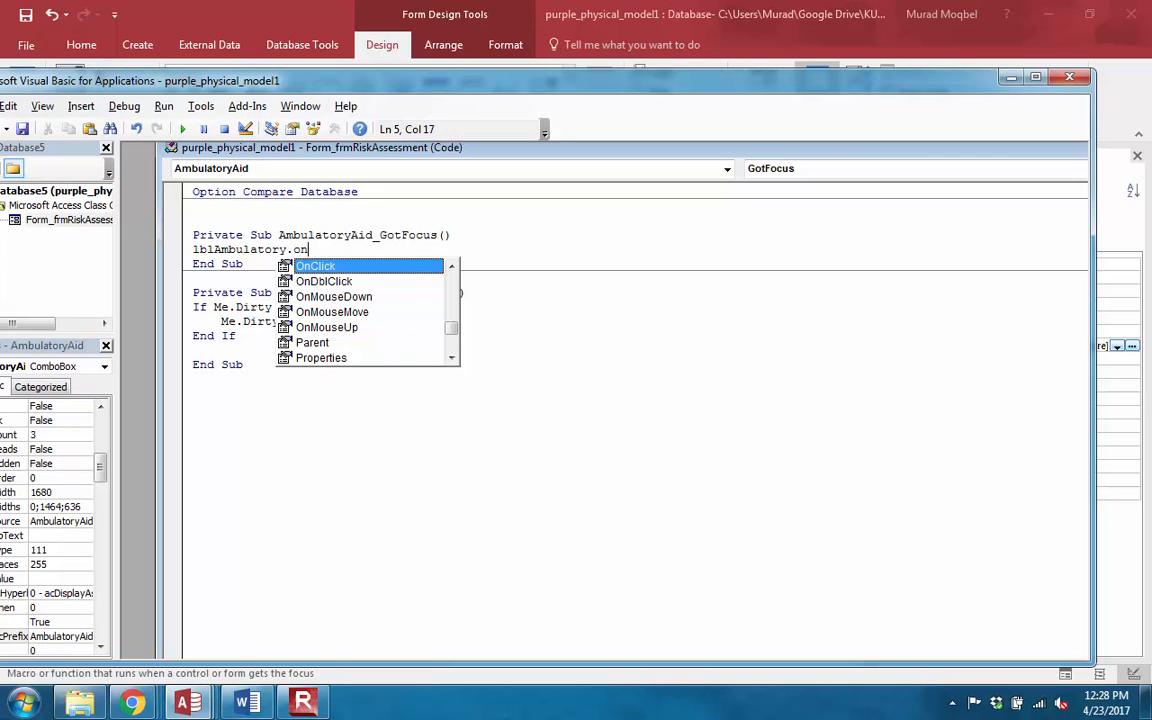
pyautogui.press('BackSpace')
pyautogui.press('BackSpace')
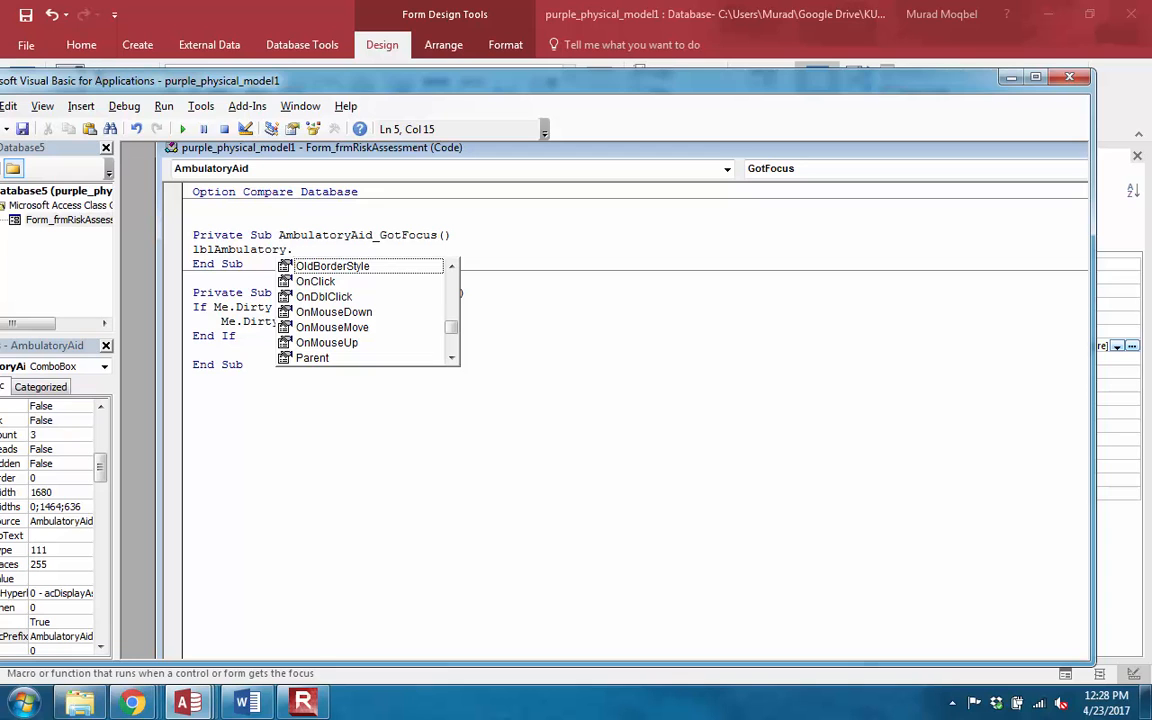
pyautogui.write('ongotfoc')
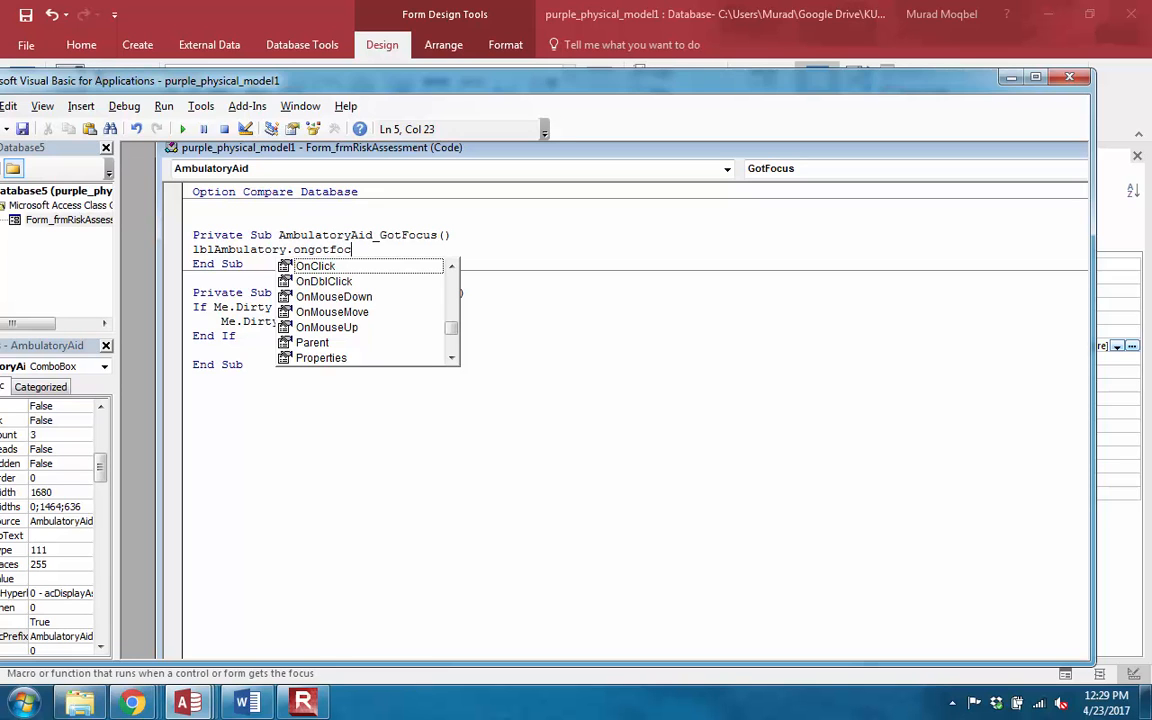
pyautogui.press('BackSpace')
pyautogui.press('BackSpace')
pyautogui.press('BackSpace')
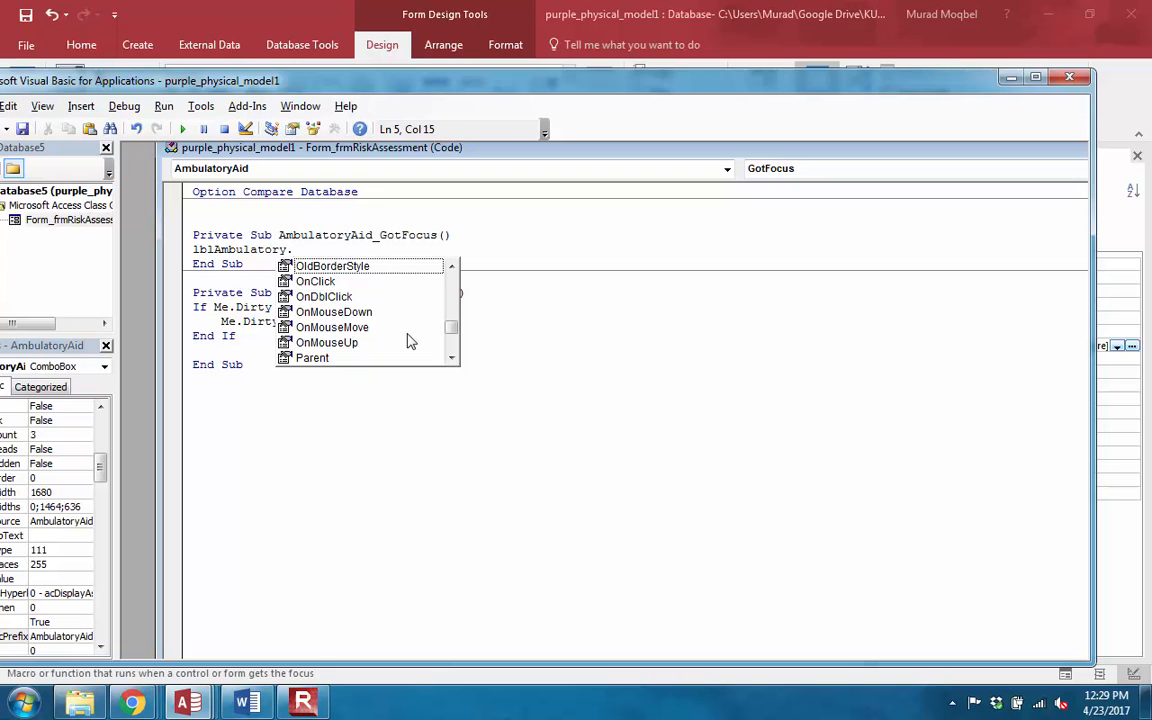
# Step: Complete the GotFocus statement so it reads lblAmbulatory.Visible = True
pyautogui.write('visi')
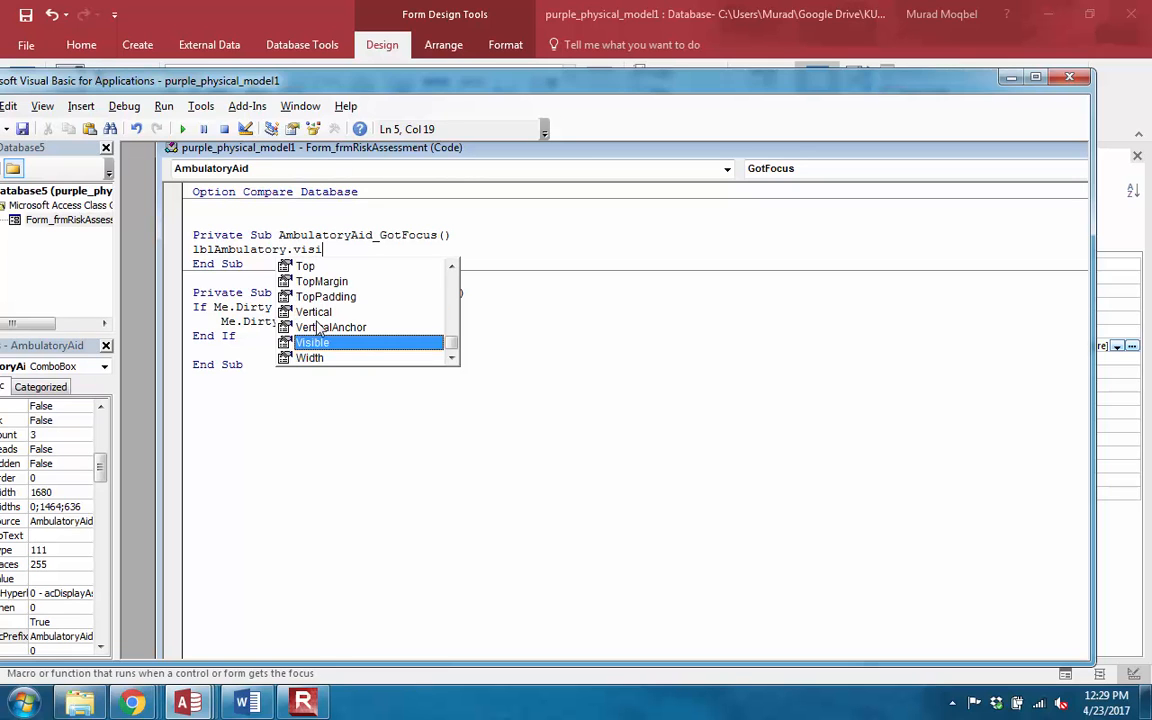
pyautogui.press('Tab')
pyautogui.write('= ')
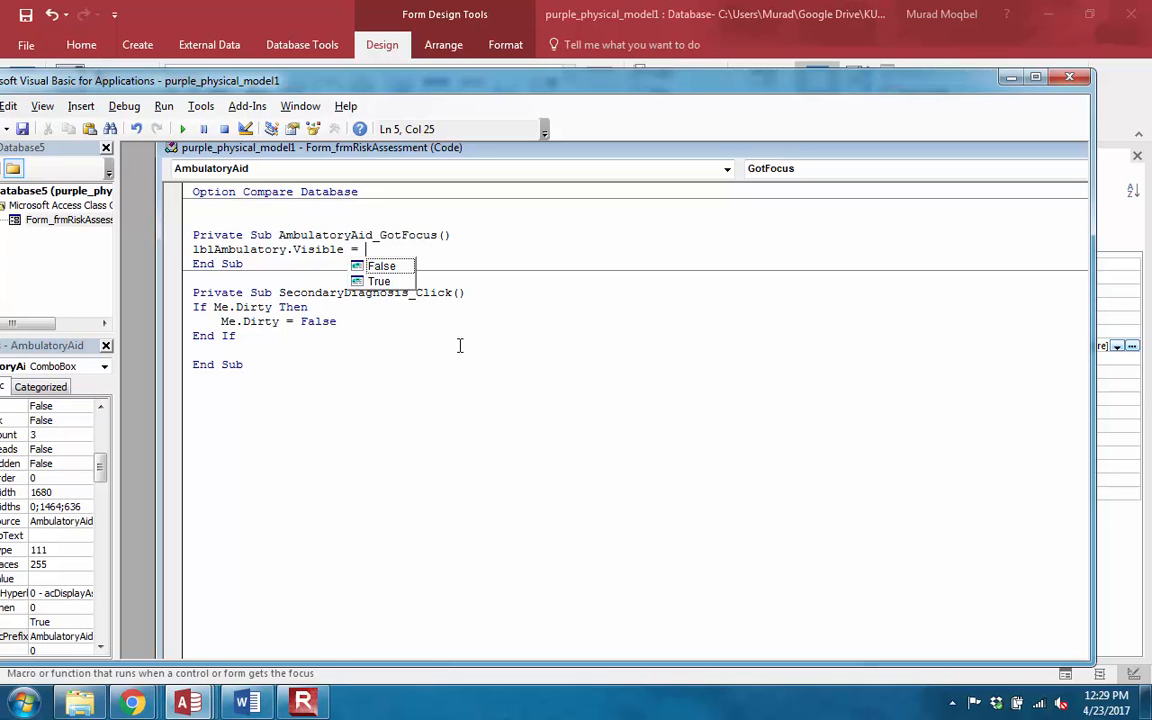
pyautogui.write('tru')
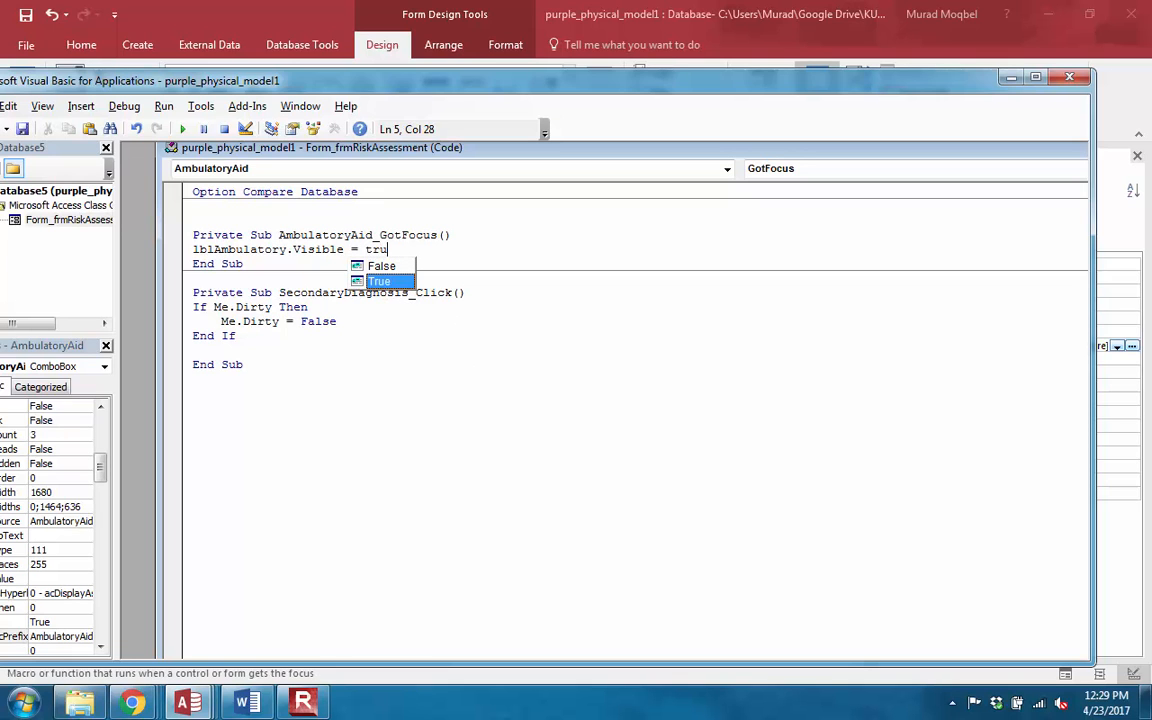
pyautogui.write('e')
pyautogui.press('Return')
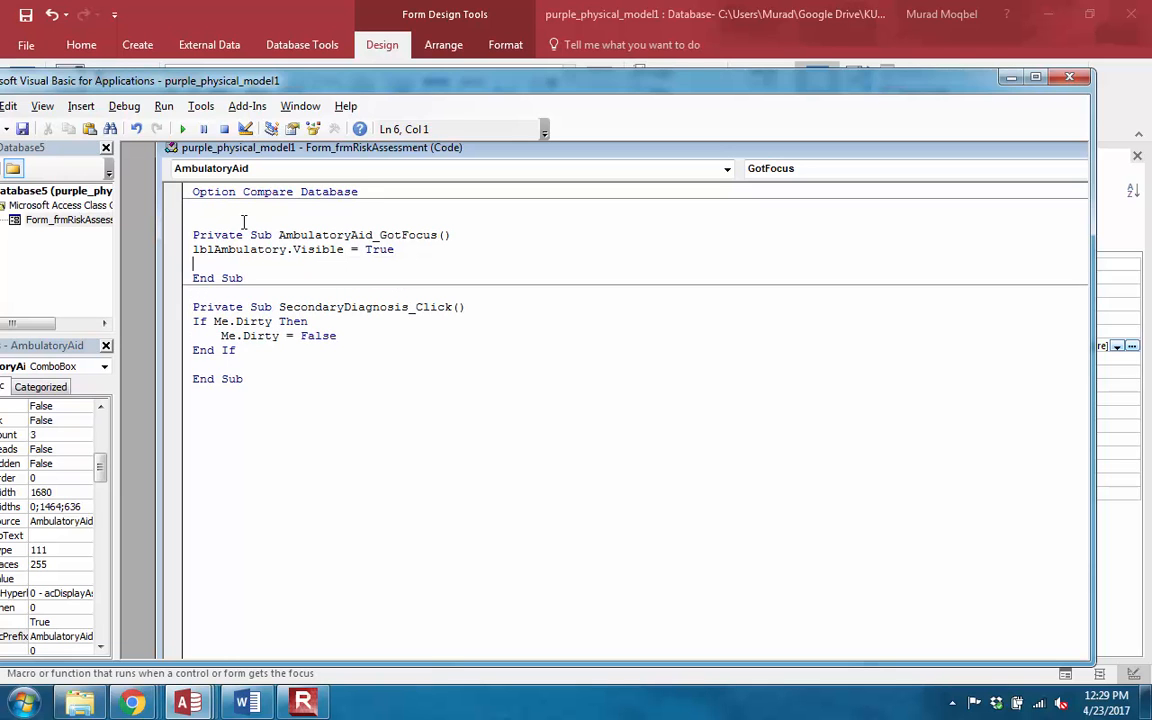
# Step: Save the changes to frmRiskAssessment and the qryScore subform, and close the code editor
pyautogui.click(22, 129)
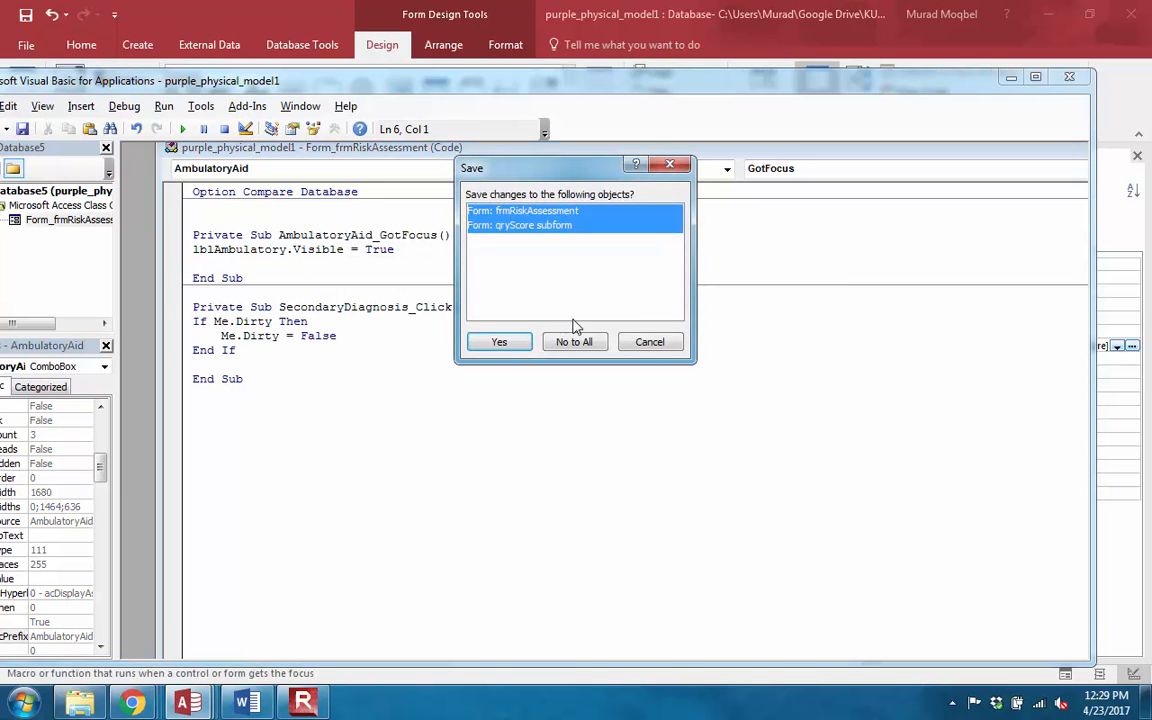
pyautogui.click(500, 341)
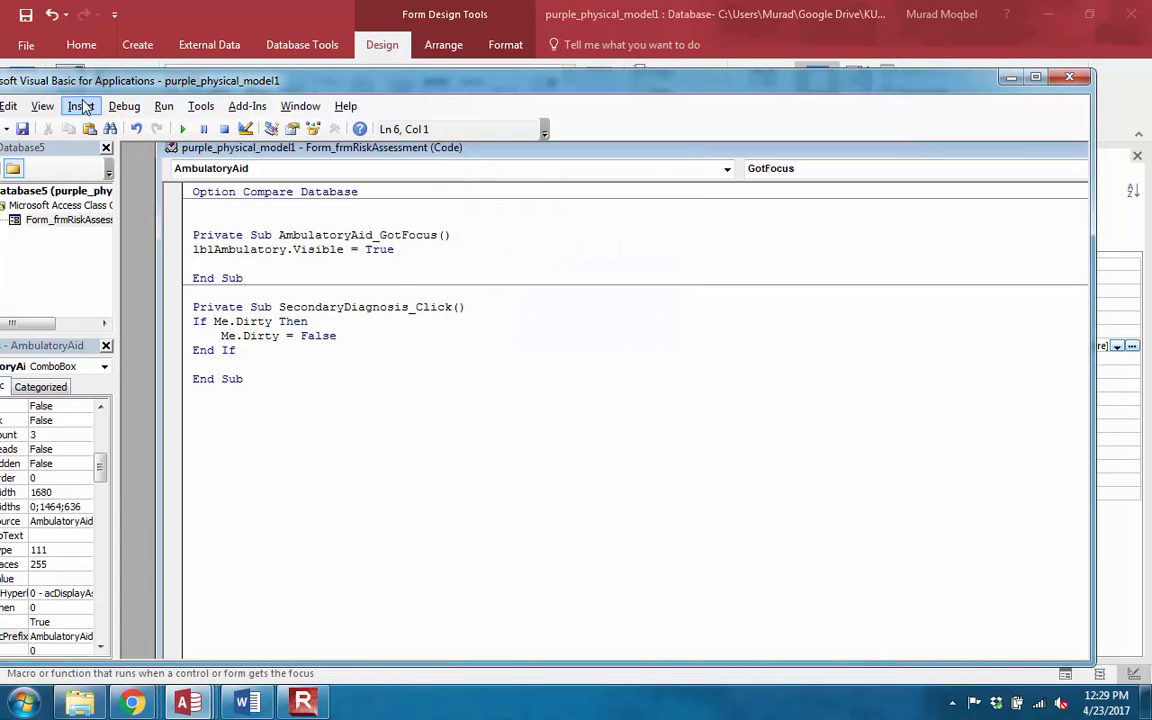
pyautogui.click(1070, 78)
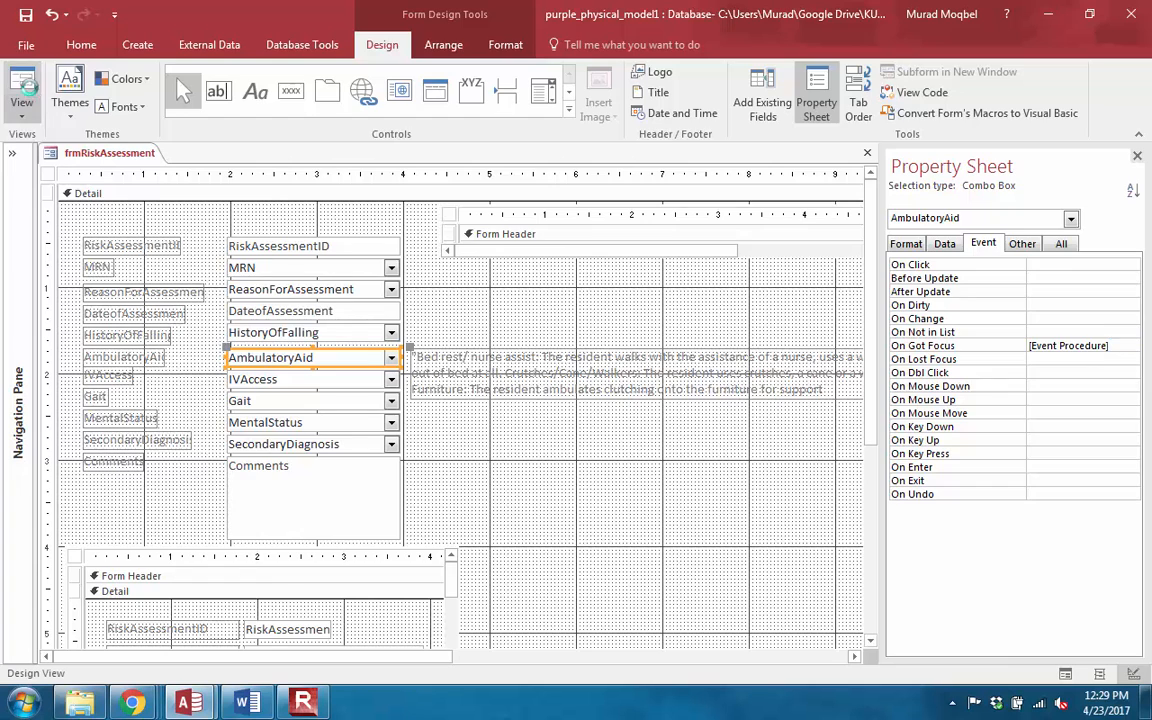
# Step: Show frmRiskAssessment in Form view and advance the focus through its fields to AmbulatoryAid to test the label
pyautogui.click(23, 85)
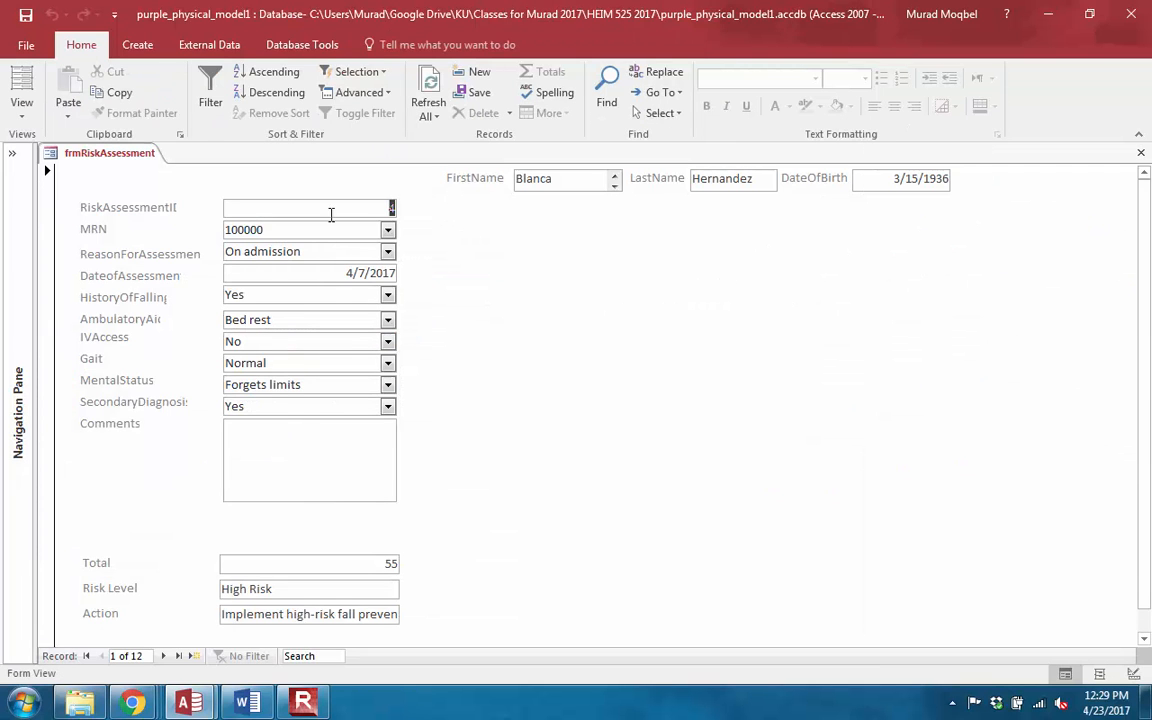
pyautogui.press('Tab')
pyautogui.press('Tab')
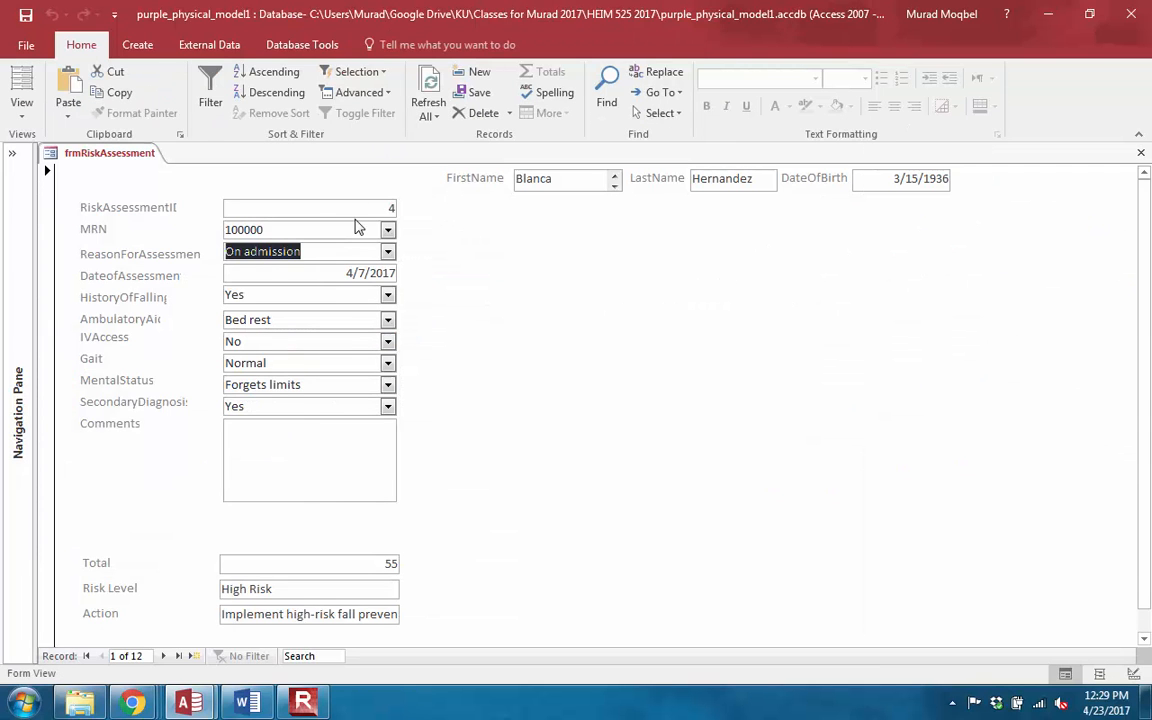
pyautogui.press('Tab')
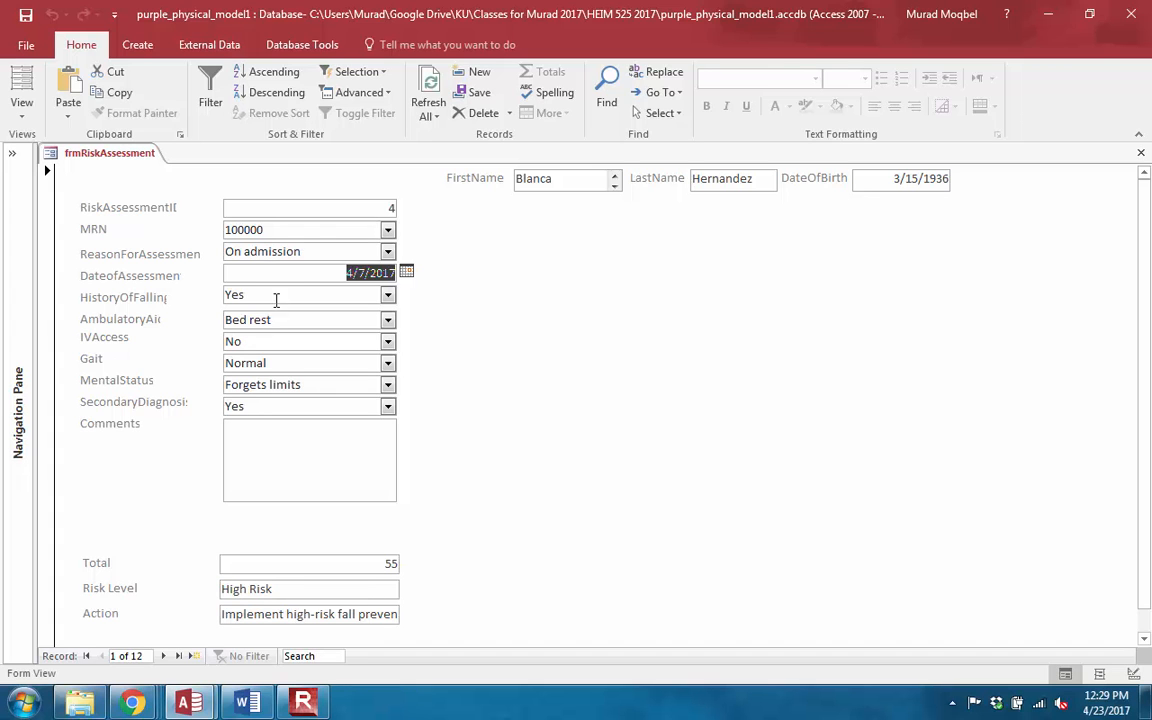
pyautogui.press('Tab')
pyautogui.press('Tab')
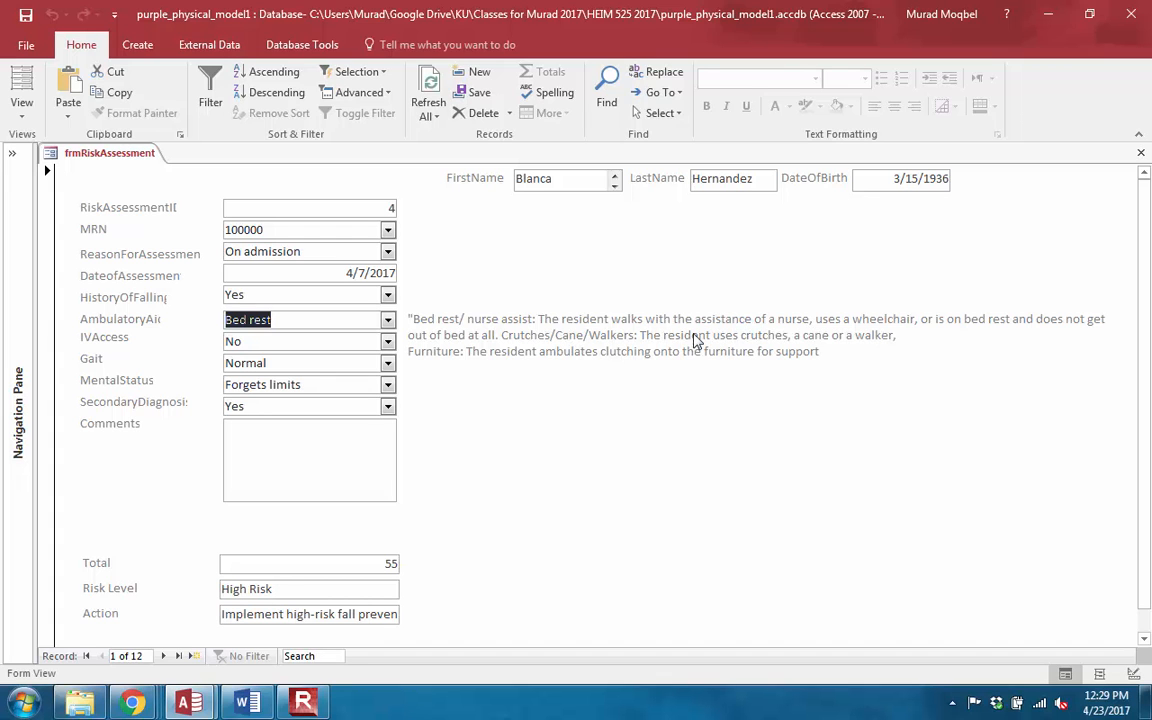
# Step: Move the focus past AmbulatoryAid to MentalStatus and return to AmbulatoryAid to check the label's behaviour on losing focus
pyautogui.press('Tab')
pyautogui.press('Tab')
pyautogui.press('Tab')
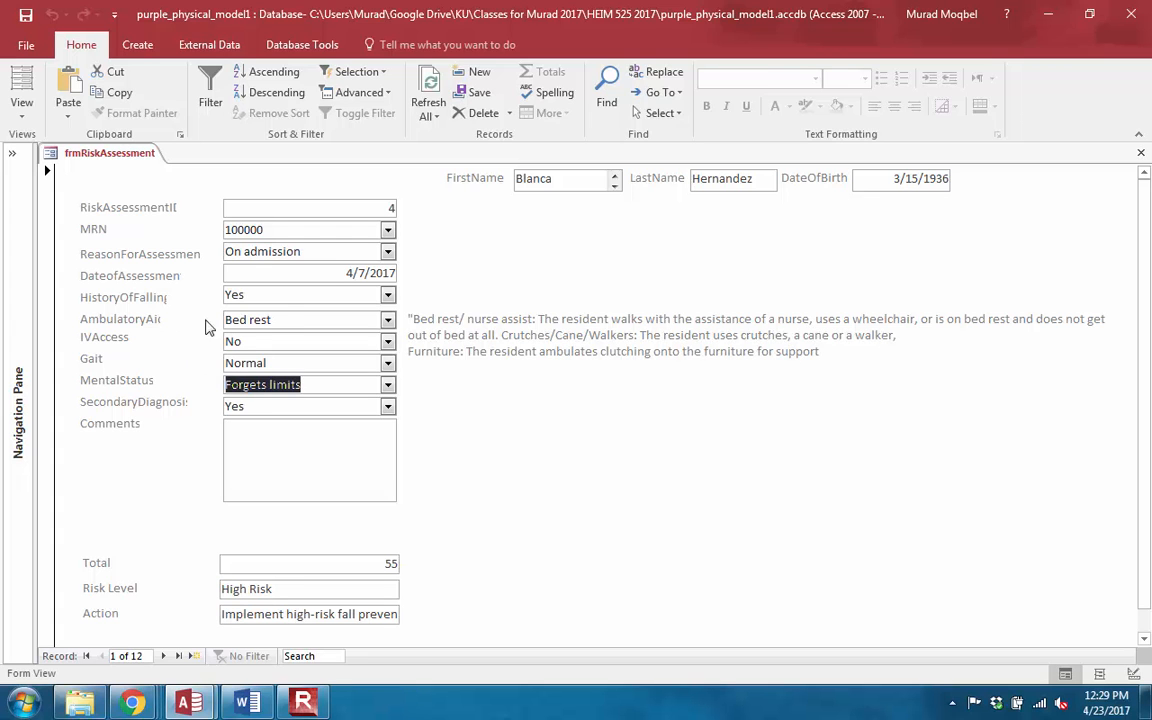
pyautogui.click(280, 321)
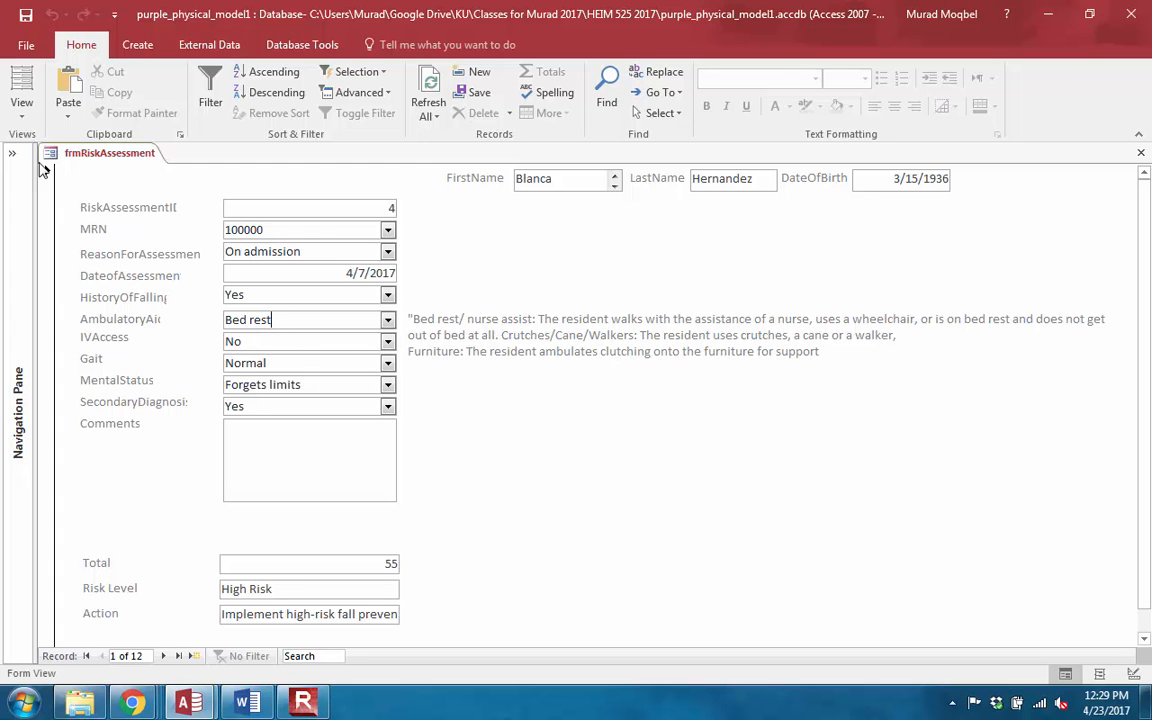
# Step: Return frmRiskAssessment to Design view and create a Code Builder event procedure for AmbulatoryAid's On Lost Focus event
pyautogui.click(22, 104)
pyautogui.click(52, 223)
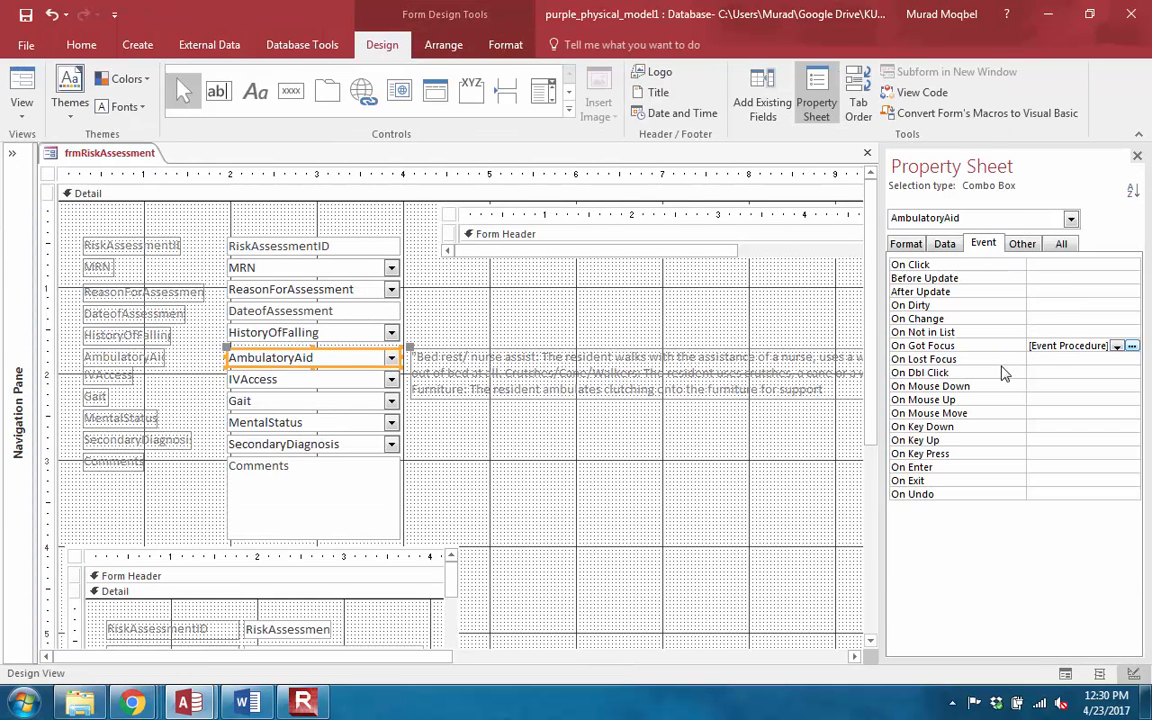
pyautogui.click(1050, 359)
pyautogui.click(1132, 359)
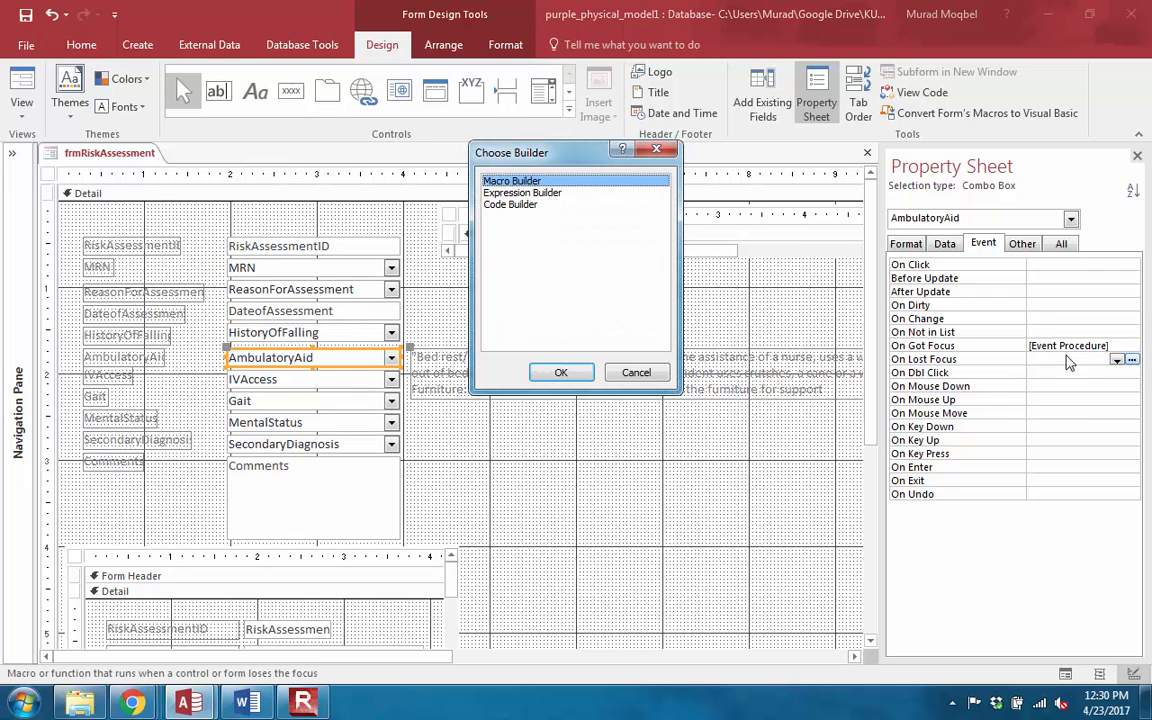
pyautogui.click(505, 204)
pyautogui.click(557, 372)
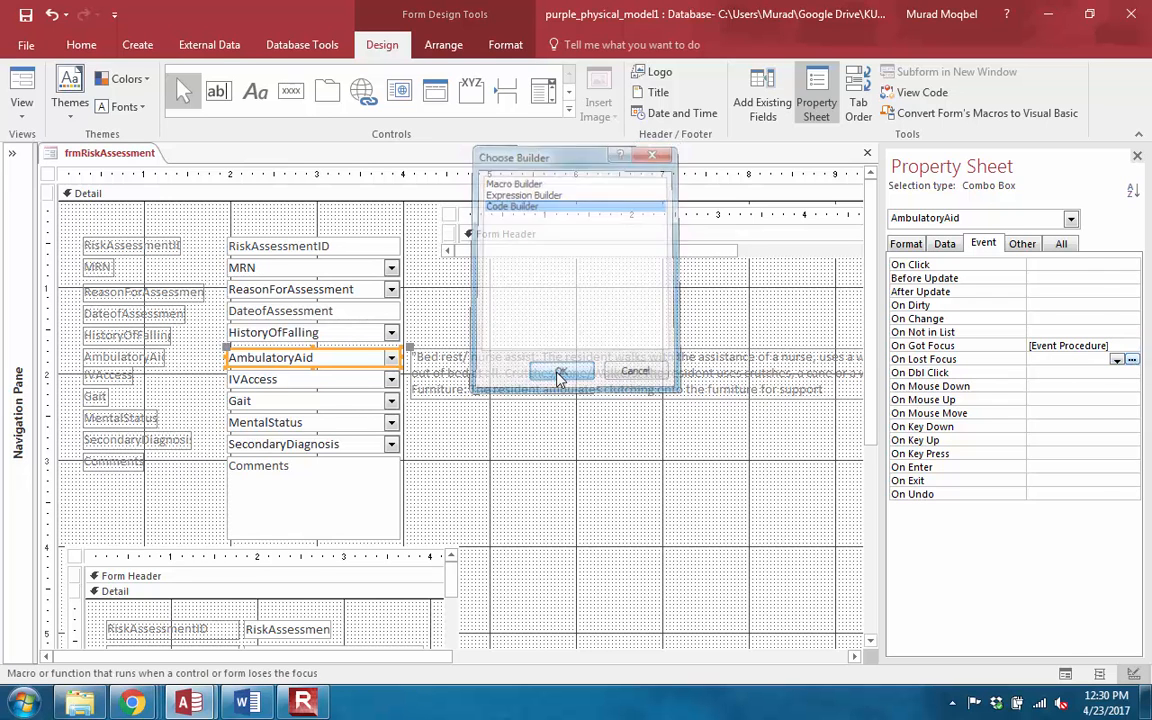
# Step: Write lblAmbulatory.Visible = False in the AmbulatoryAid_LostFocus procedure, save it and close the code editor
pyautogui.write('lblAmbulatory')
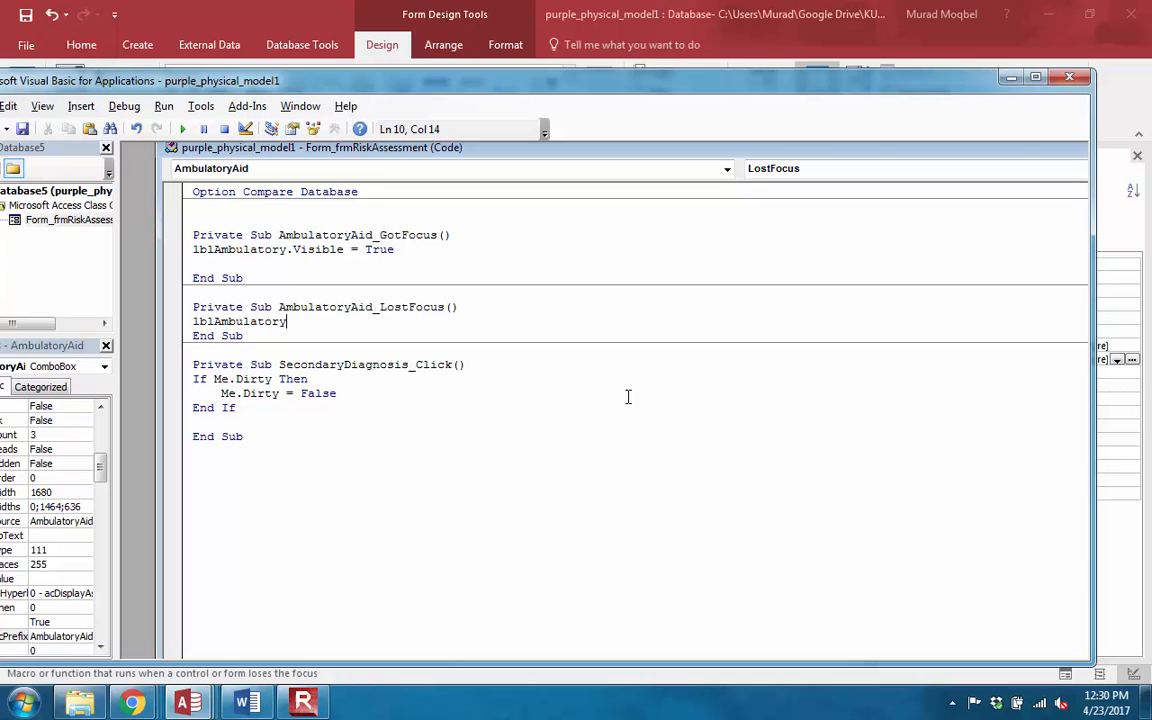
pyautogui.moveTo(394, 251); pyautogui.dragTo(179, 249)
pyautogui.hotkey('ctrl', 'c')
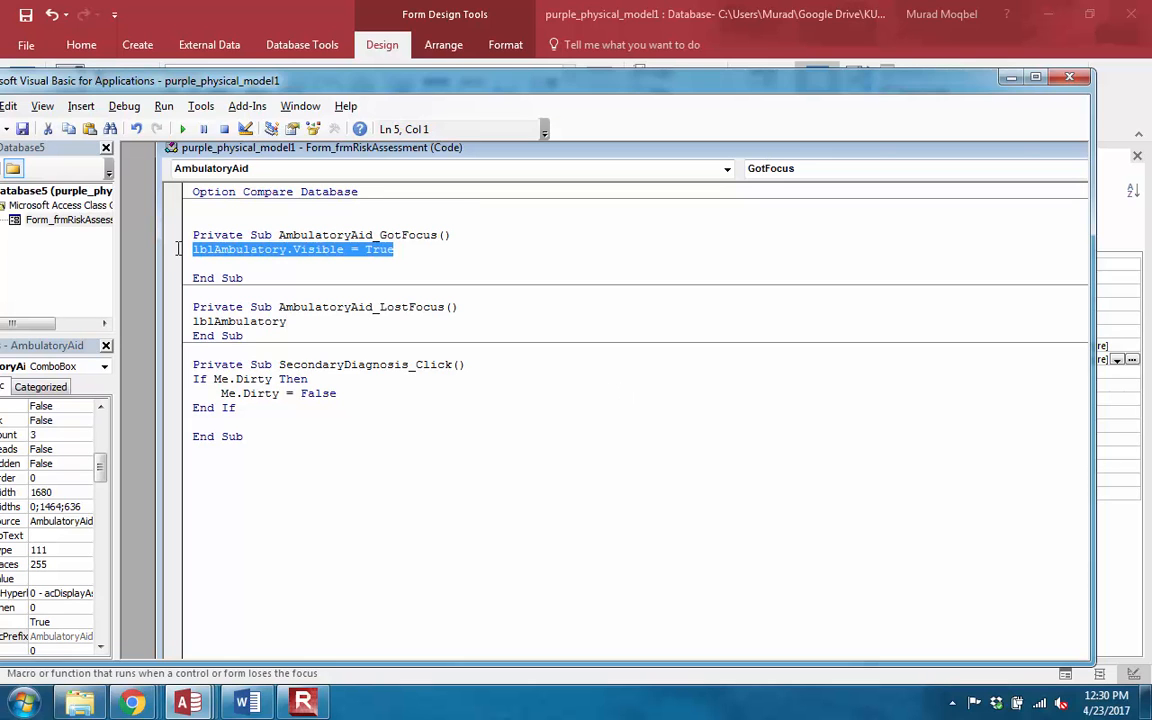
pyautogui.moveTo(286, 321); pyautogui.dragTo(174, 320)
pyautogui.hotkey('ctrl', 'v')
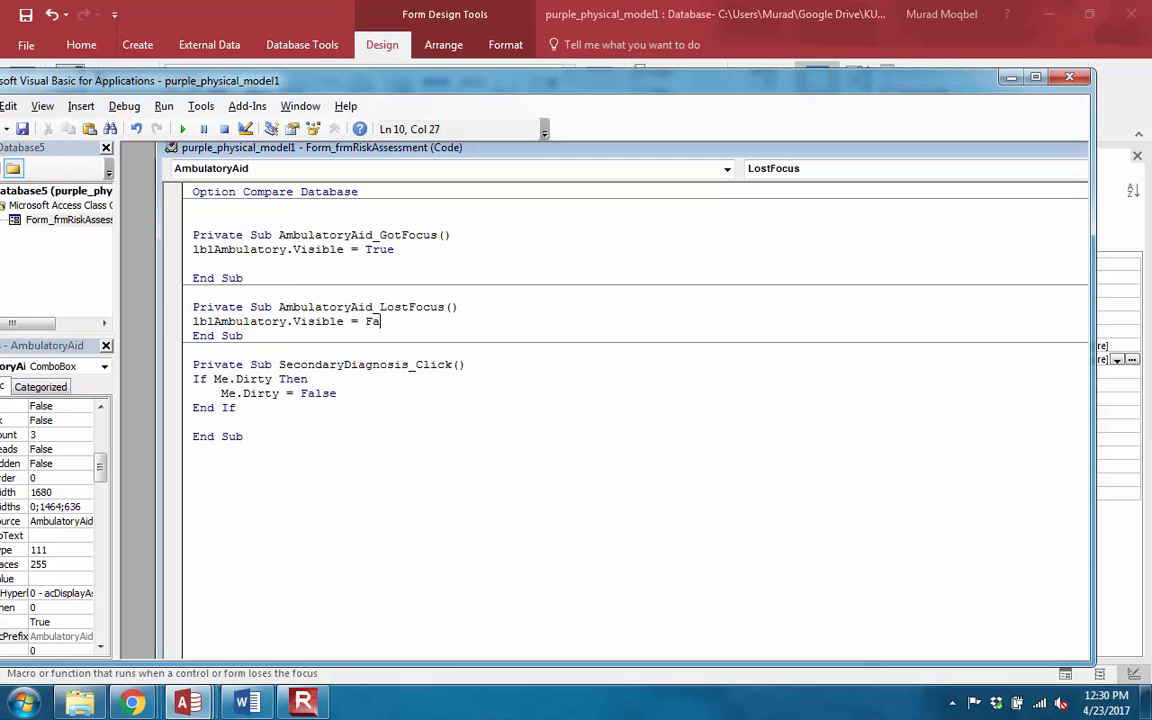
pyautogui.write('False')
pyautogui.click(22, 129)
pyautogui.click(1070, 78)
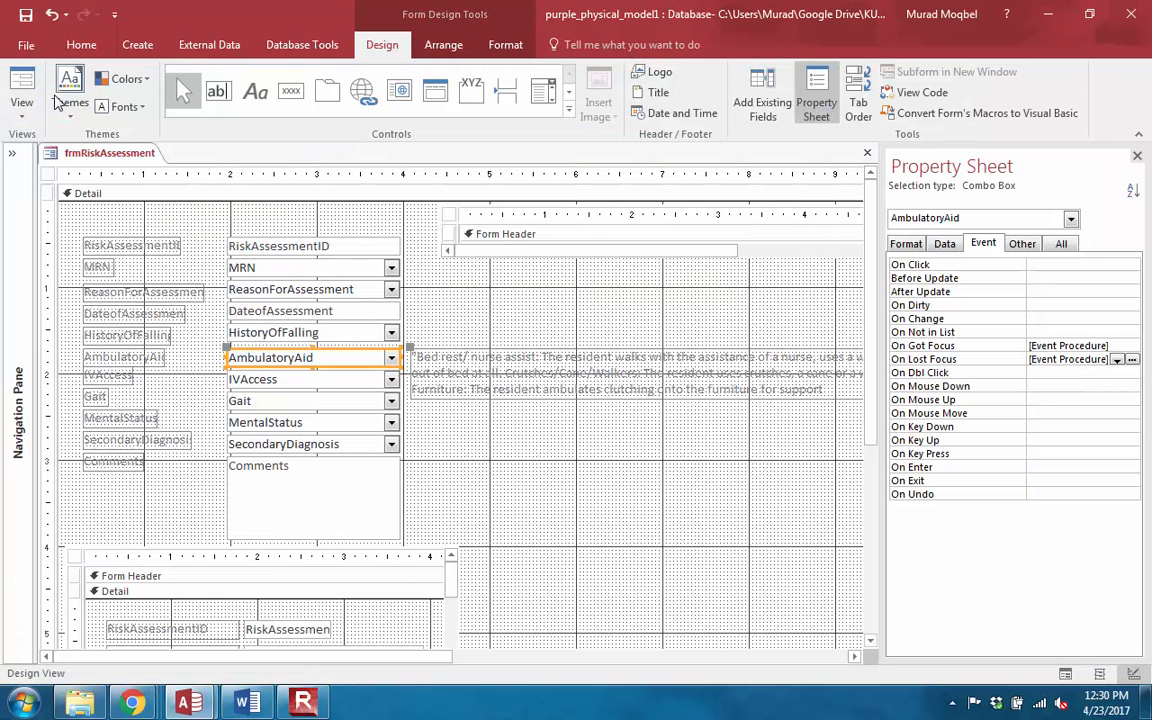
# Step: Show frmRiskAssessment in Form view and advance the focus through AmbulatoryAid to SecondaryDiagnosis to test the label's visibility
pyautogui.click(21, 95)
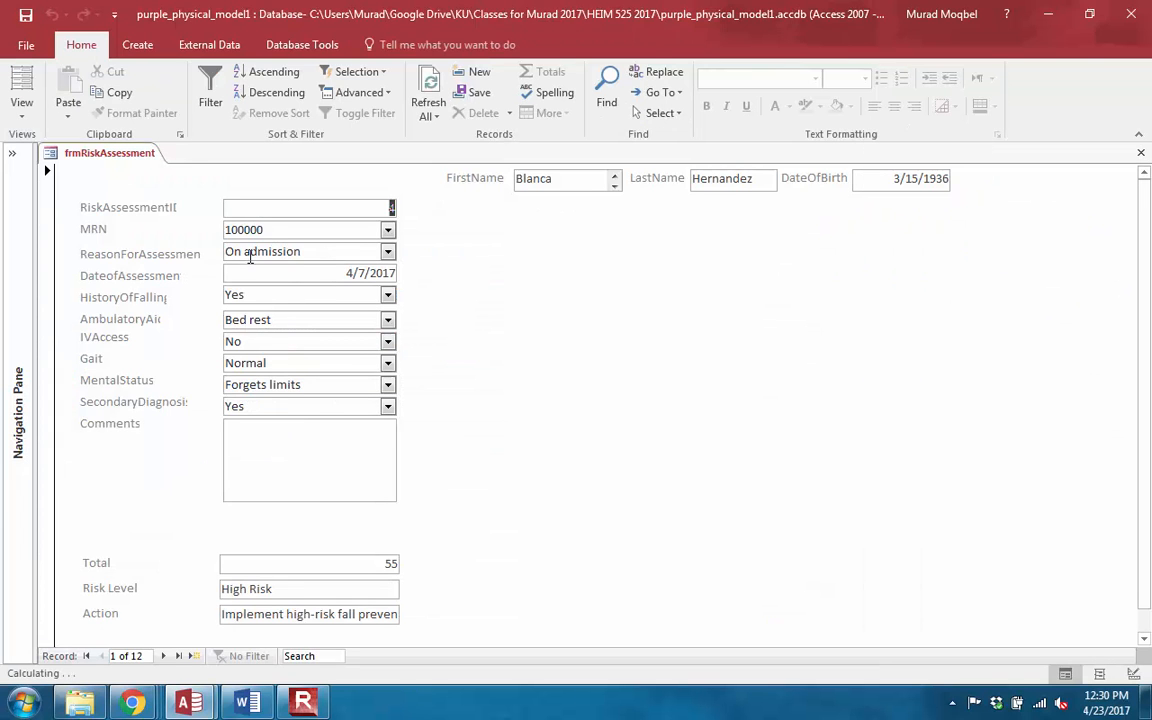
pyautogui.press('Tab')
pyautogui.press('Tab')
pyautogui.press('Tab')
pyautogui.press('Tab')
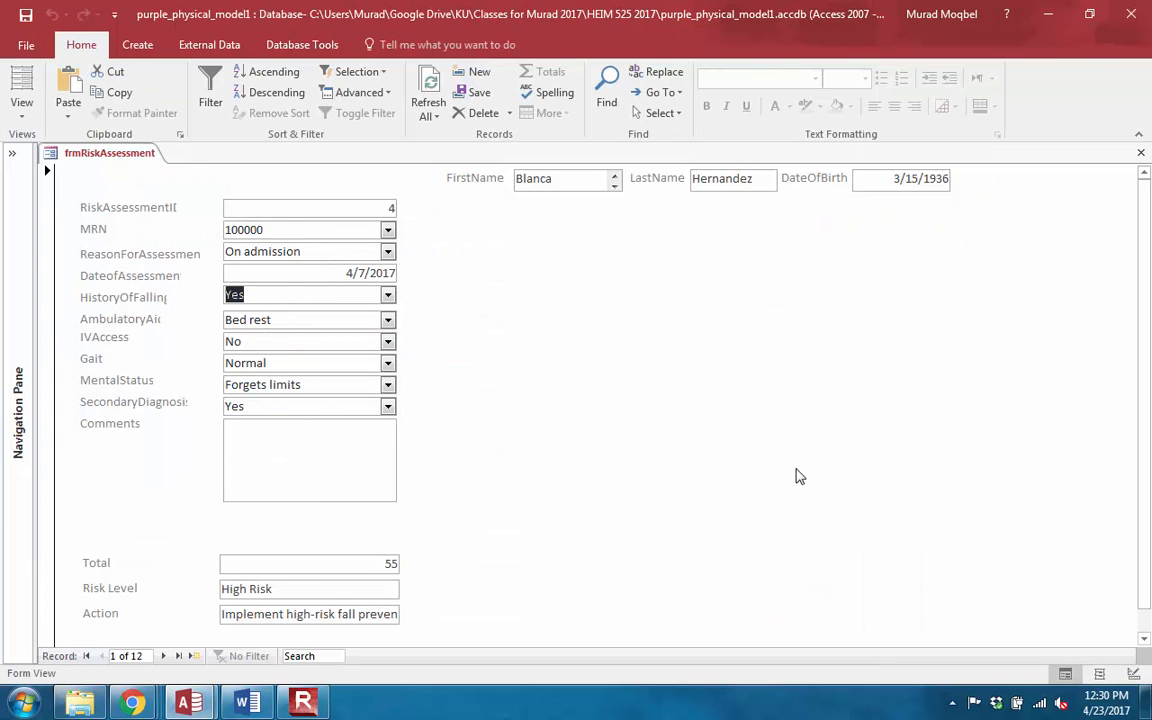
pyautogui.press('Tab')
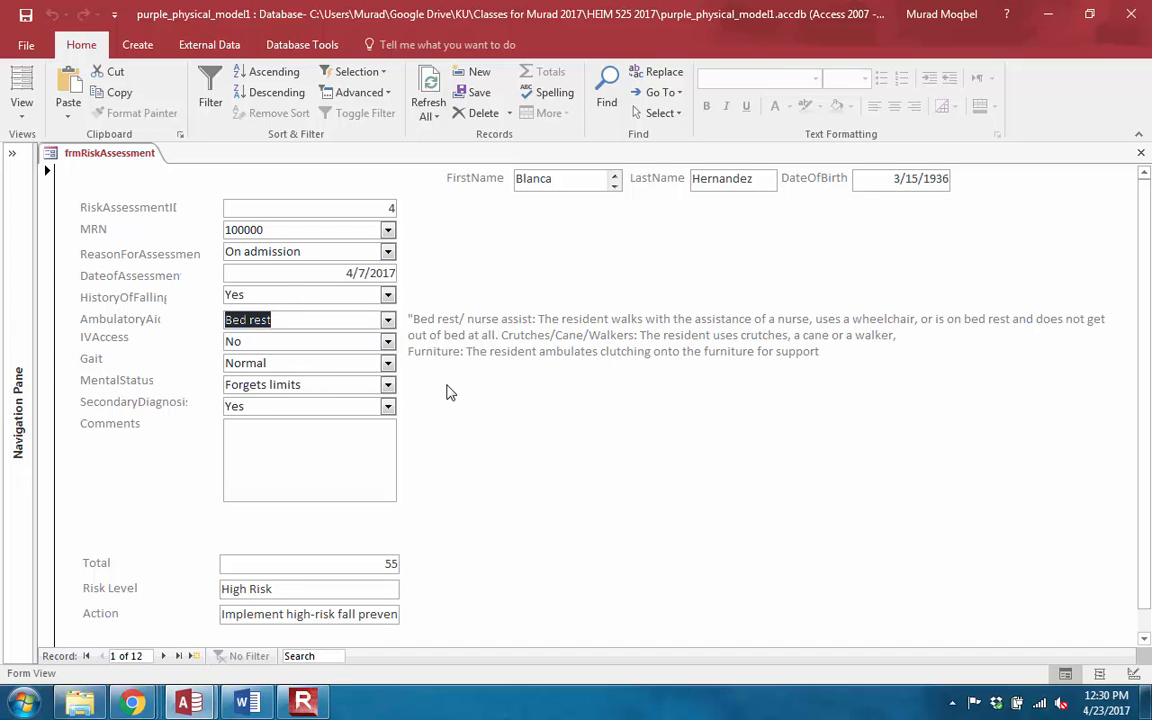
pyautogui.press('Tab')
pyautogui.press('Tab')
pyautogui.press('Tab')
pyautogui.press('Tab')
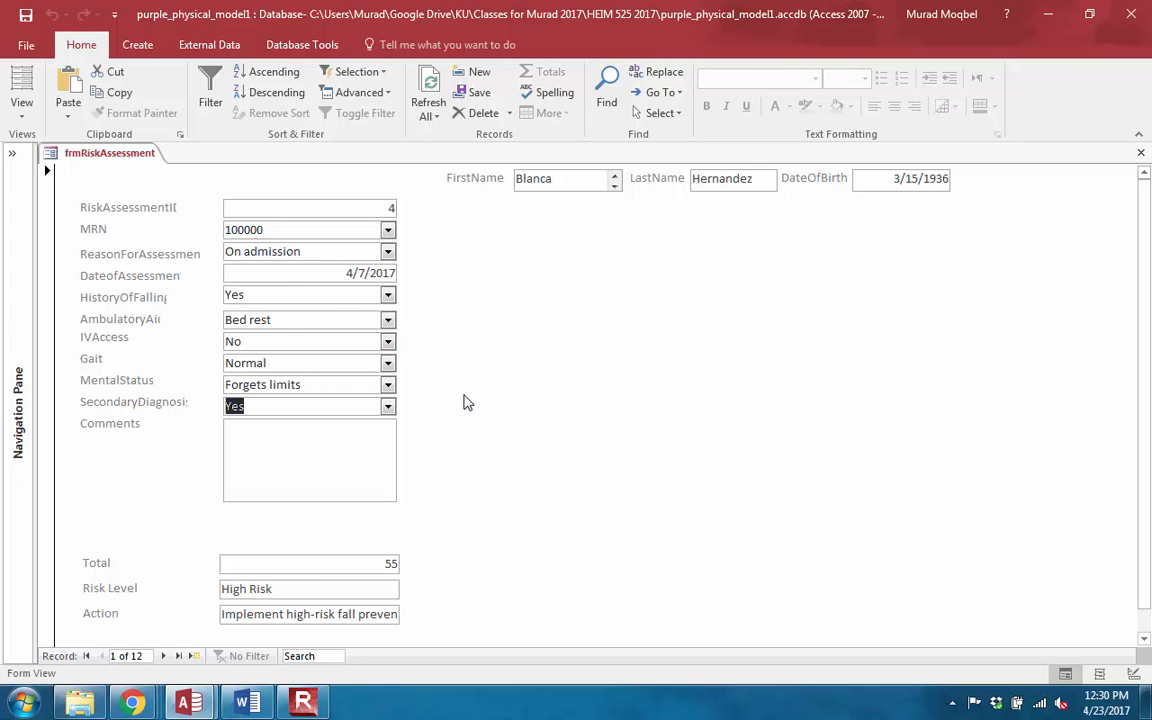
# Step: Cycle the focus round to AmbulatoryAid again and on to Gait to recheck the label
pyautogui.press('Tab')
pyautogui.press('Tab')
pyautogui.press('Tab')
pyautogui.press('Tab')
pyautogui.press('Tab')
pyautogui.press('Tab')
pyautogui.press('Tab')
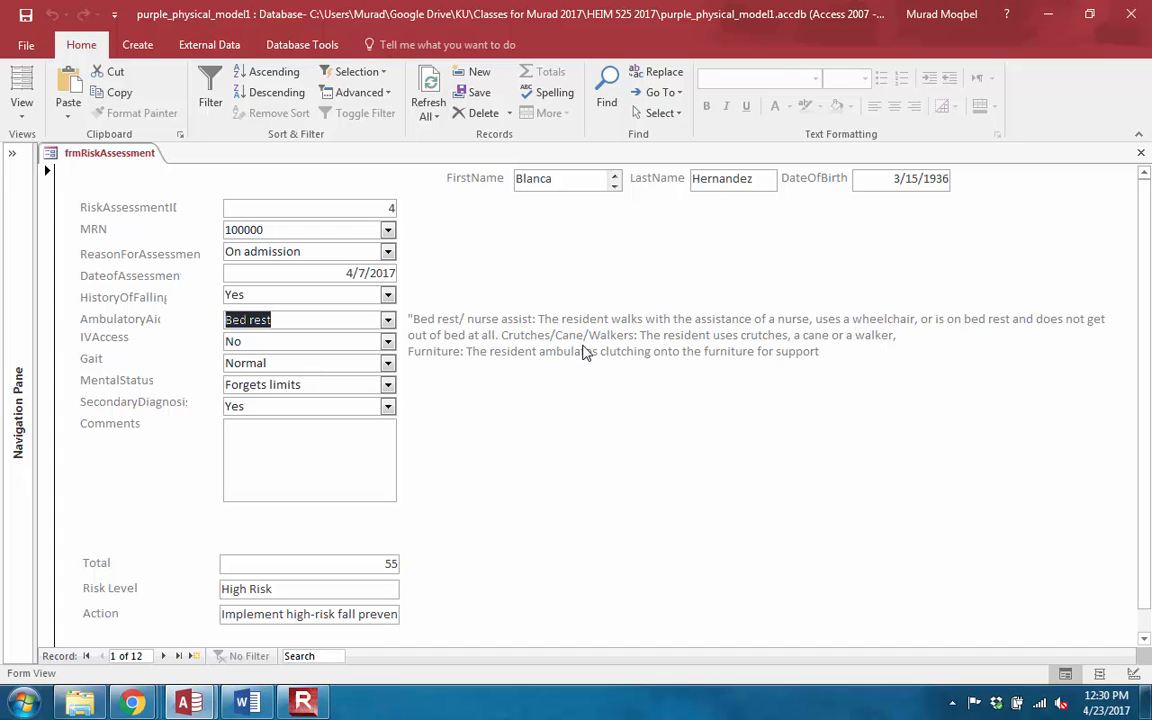
pyautogui.press('Tab')
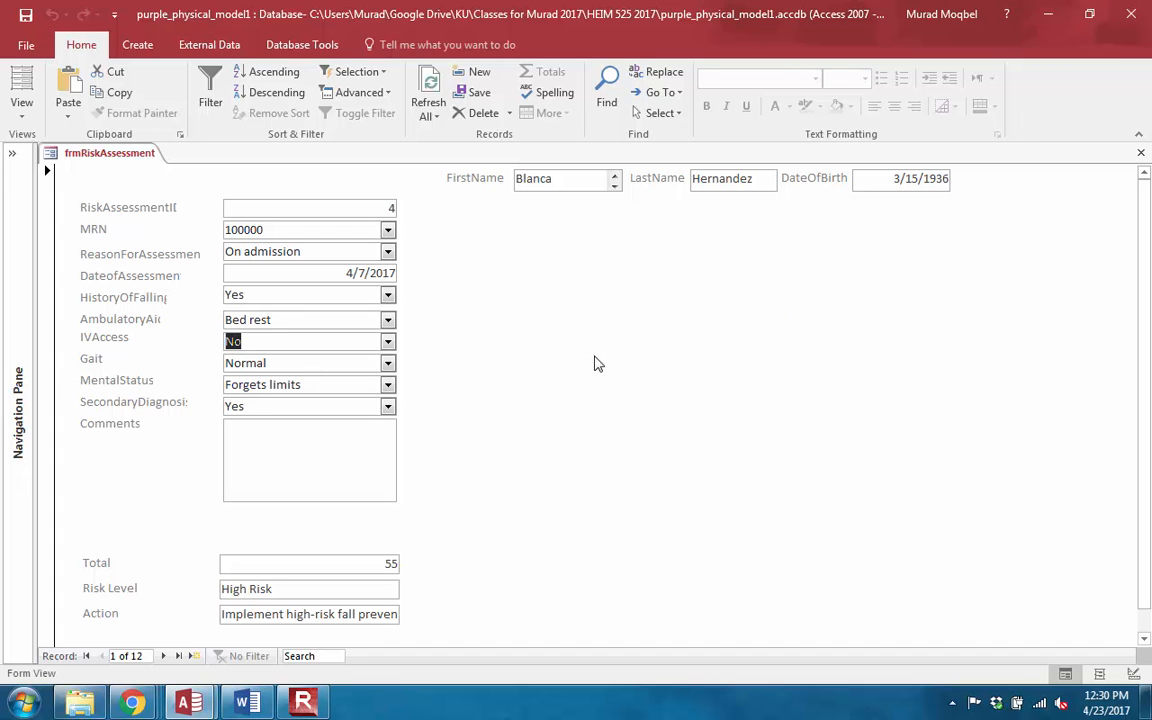
pyautogui.press('Tab')
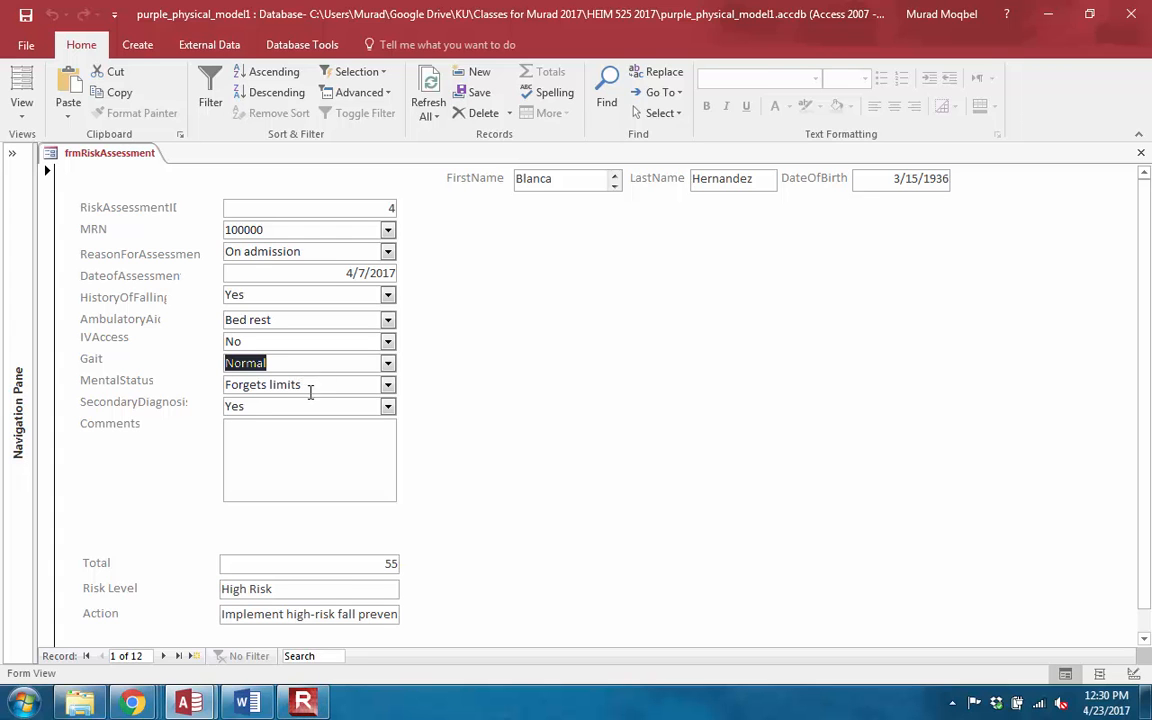
pyautogui.click(307, 589)
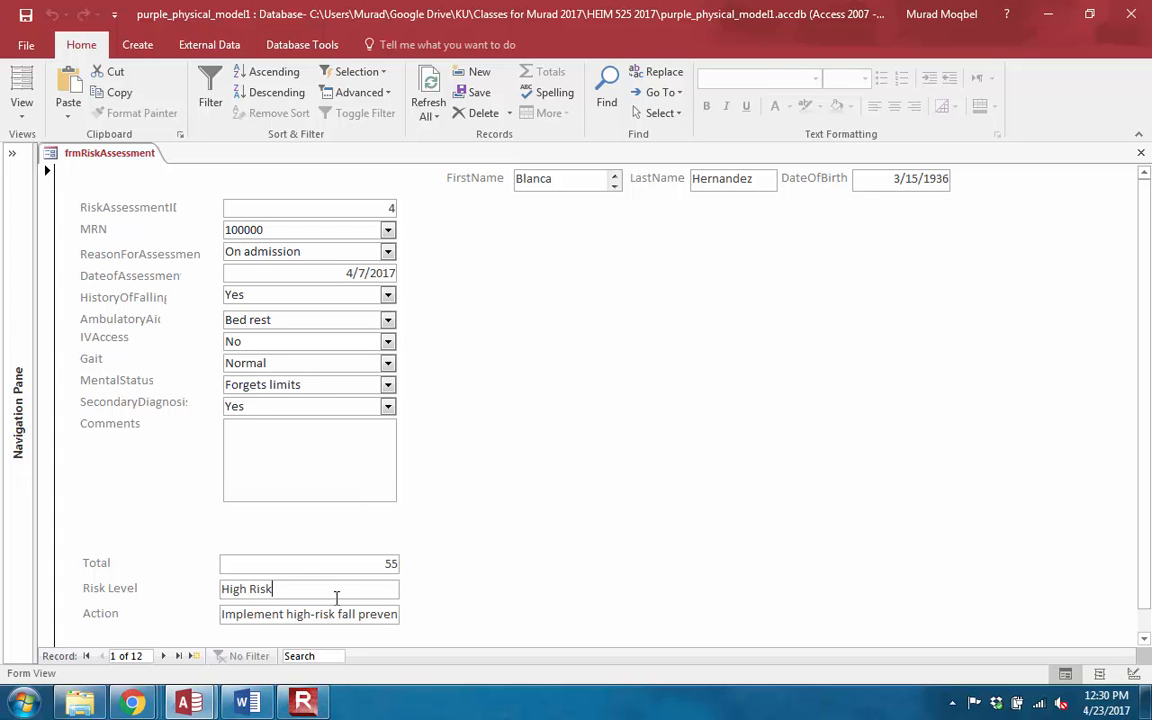
pyautogui.moveTo(273, 589); pyautogui.dragTo(167, 594)
pyautogui.click(285, 589)
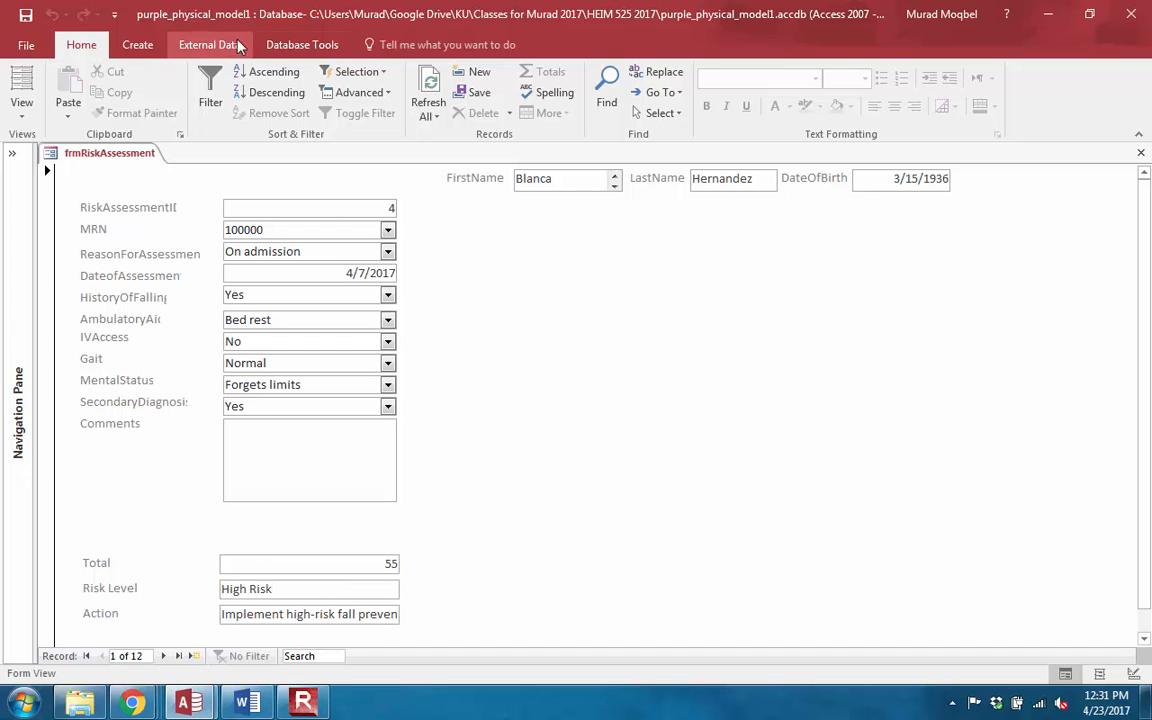
# Step: Return frmRiskAssessment to Design view and select the Risk Level text box in the lower subform
pyautogui.click(22, 108)
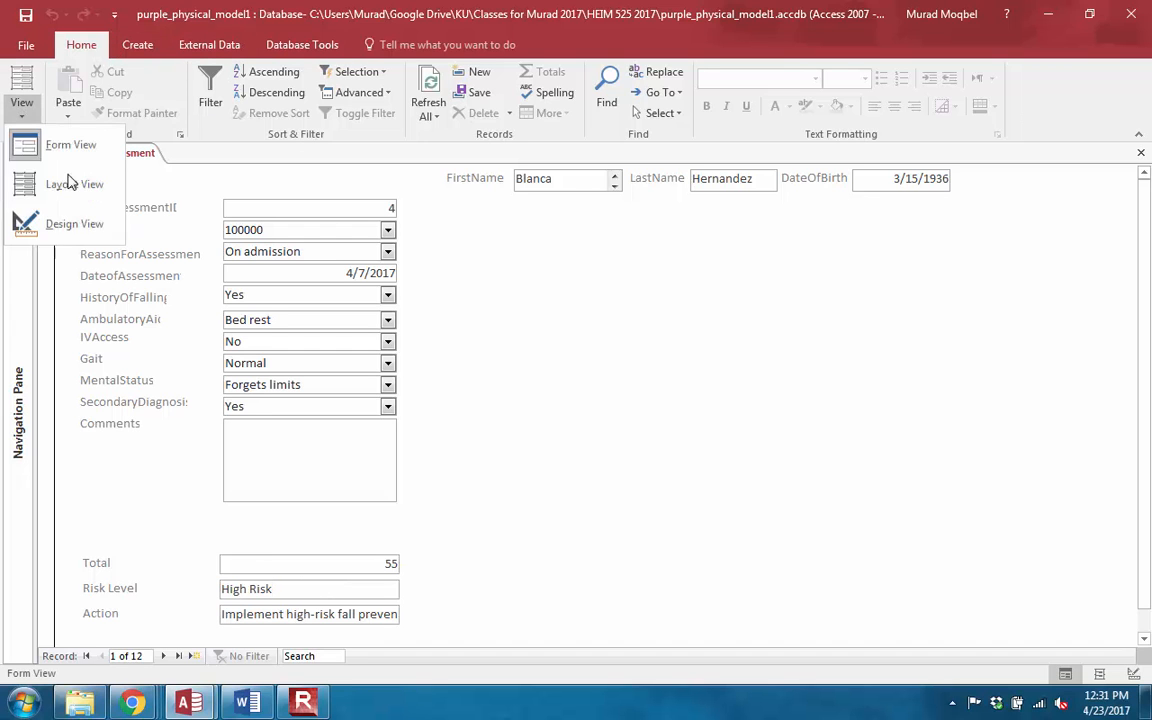
pyautogui.click(62, 228)
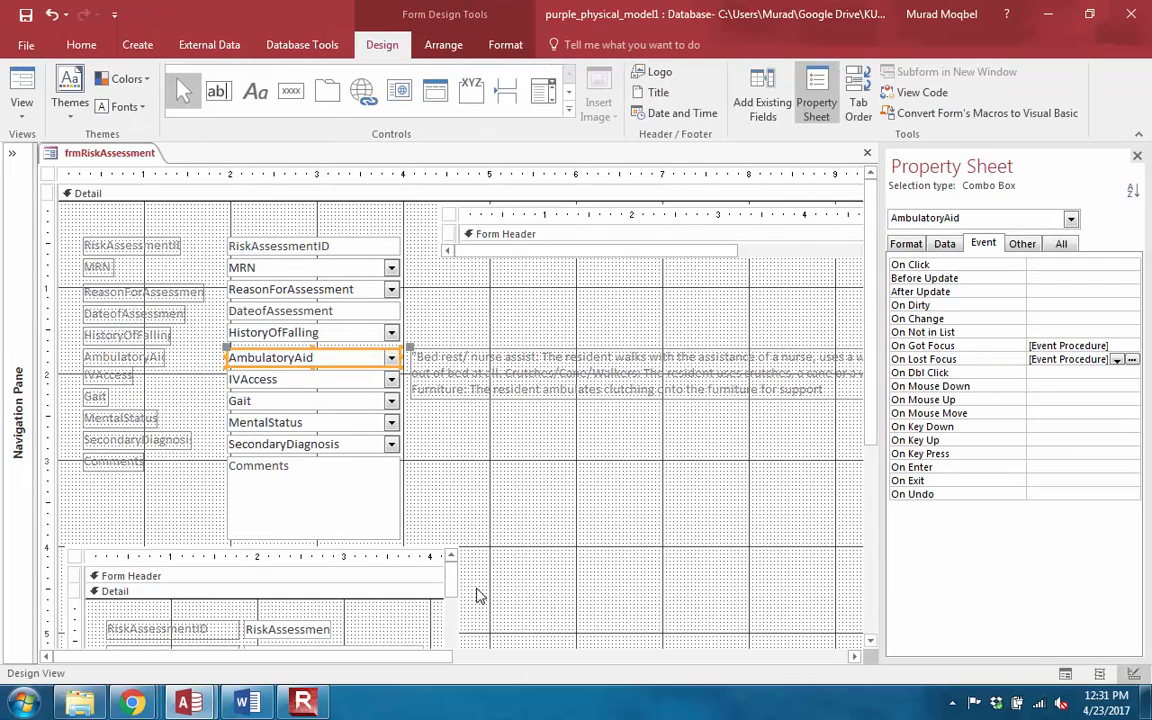
pyautogui.click(729, 553)
pyautogui.moveTo(874, 427); pyautogui.dragTo(872, 501)
pyautogui.scroll(-1, 500, 570)
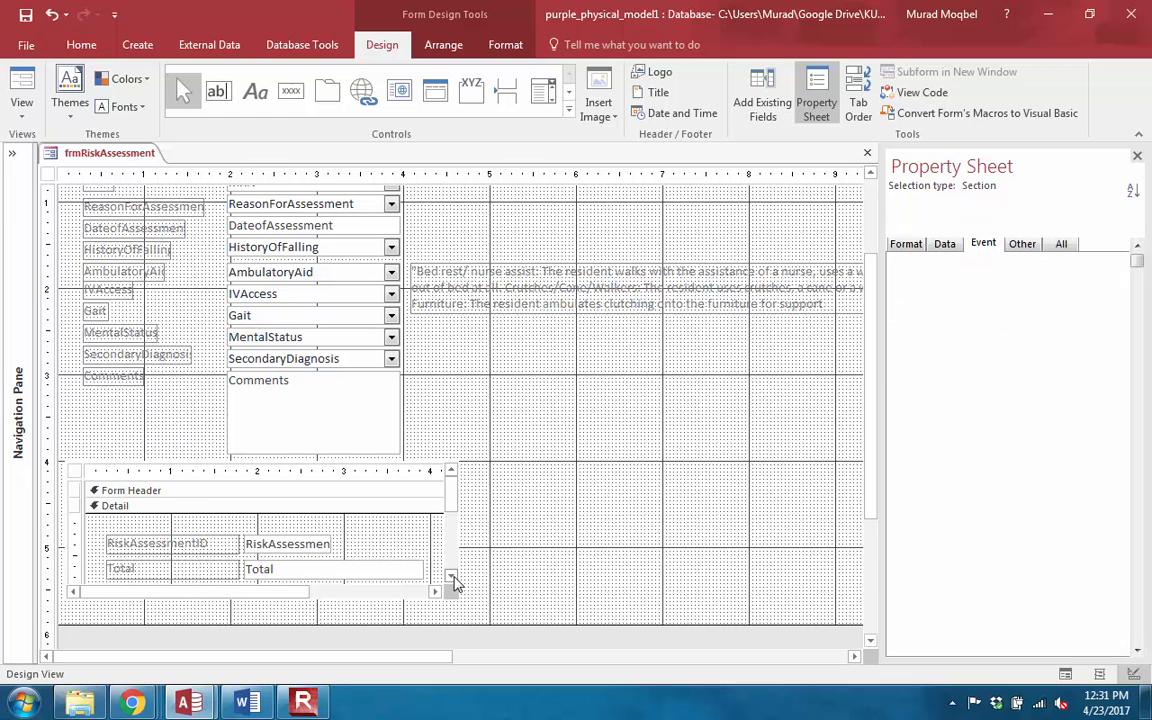
pyautogui.click(452, 579)
pyautogui.click(255, 522)
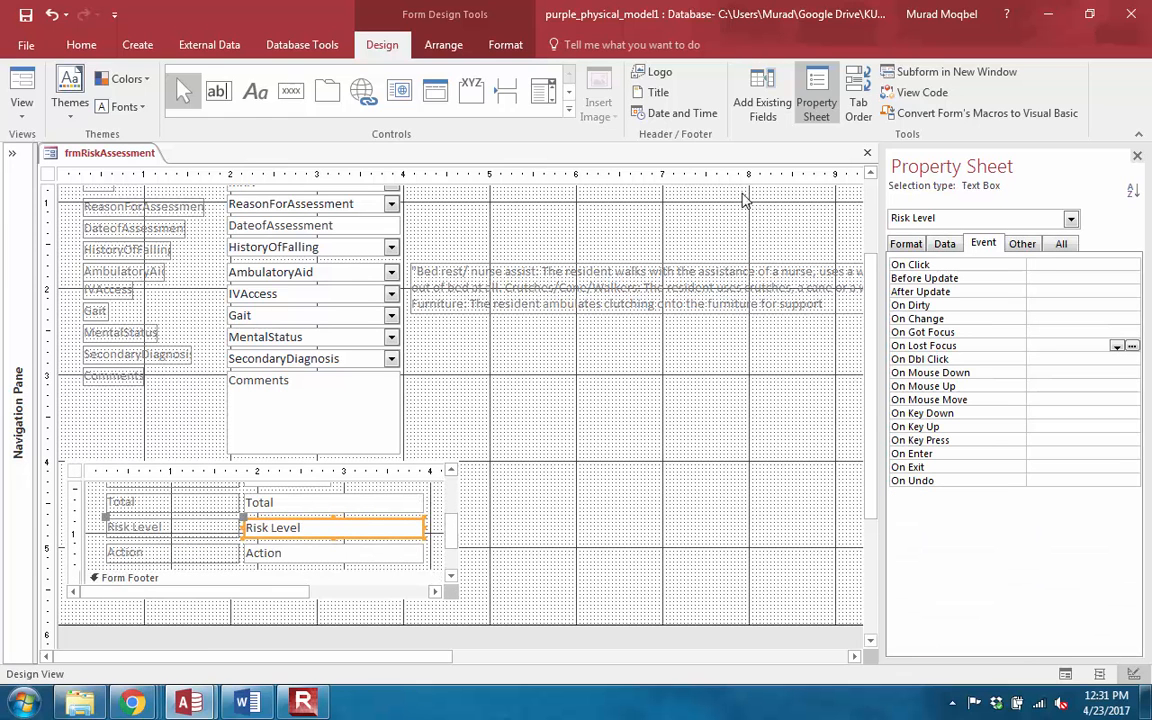
# Step: Start a new conditional formatting rule for Risk Level where the field value is equal to "No risk"
pyautogui.click(500, 47)
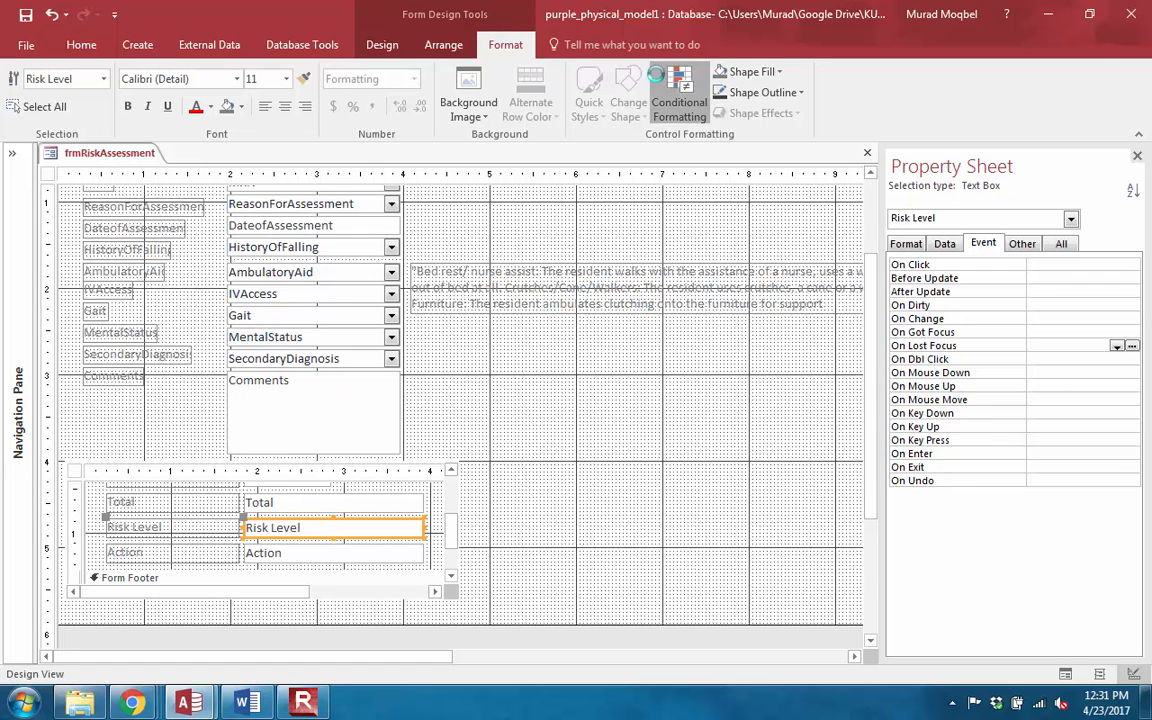
pyautogui.click(679, 100)
pyautogui.click(372, 273)
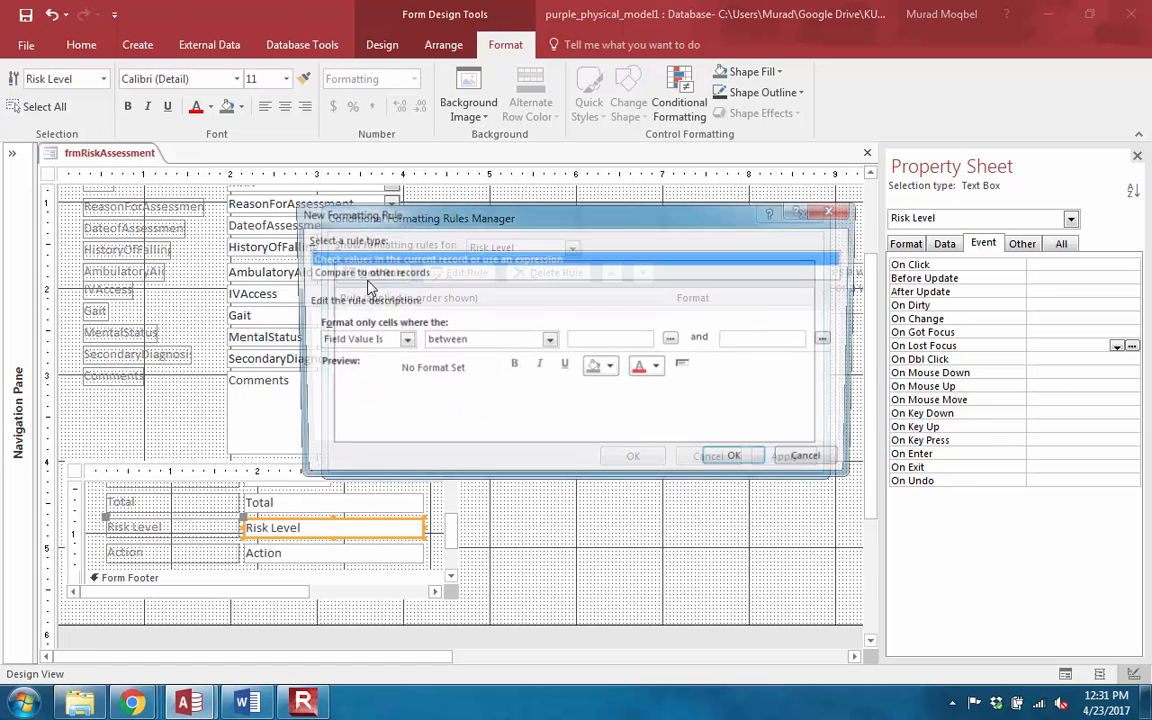
pyautogui.click(510, 342)
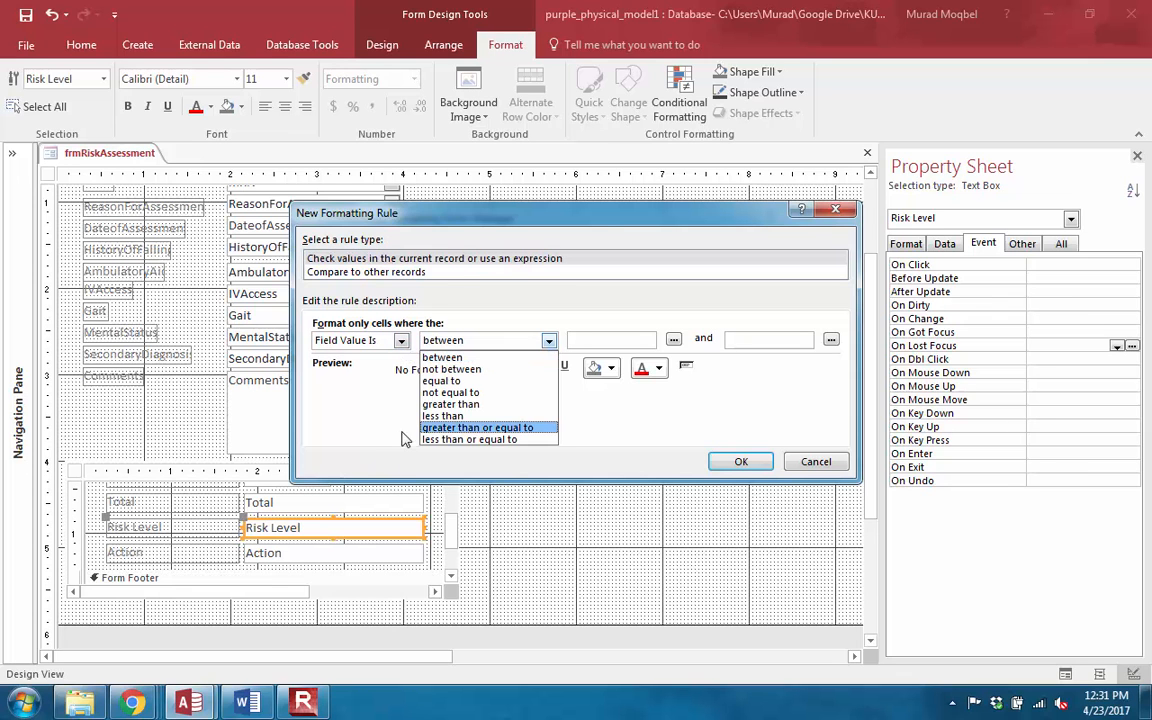
pyautogui.click(446, 383)
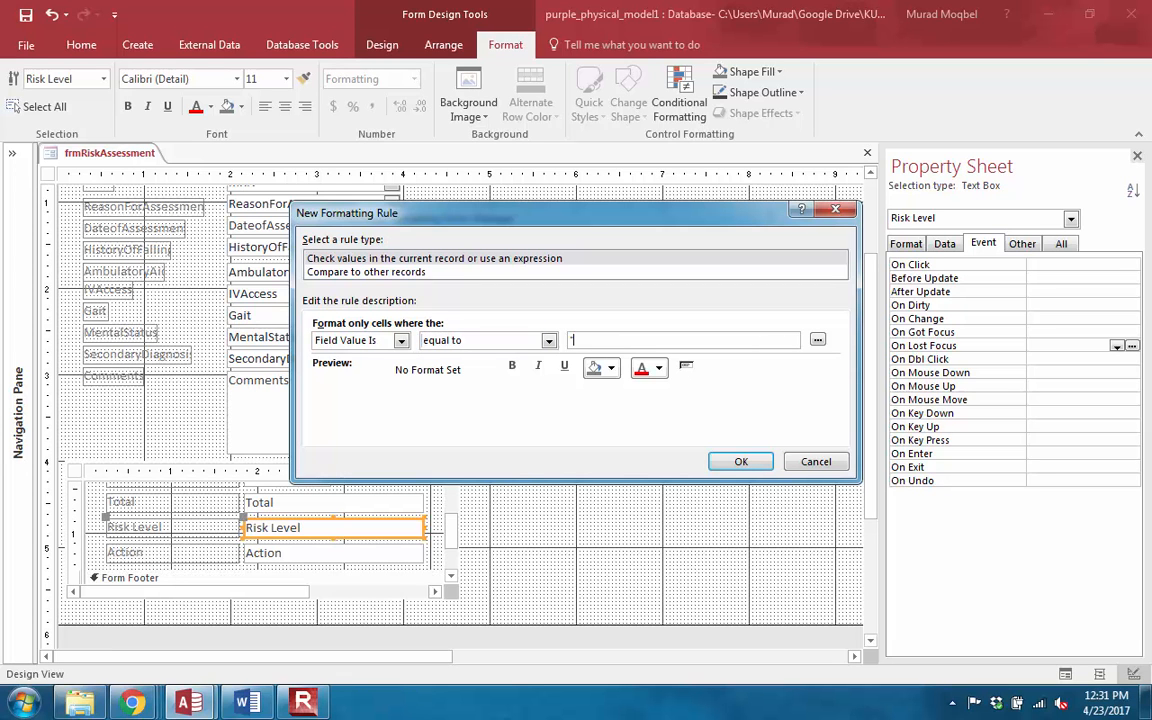
pyautogui.write('"No risk')
# Step: Give the "No risk" rule an automatic black font and a green background, and apply it to Risk Level
pyautogui.click(641, 369)
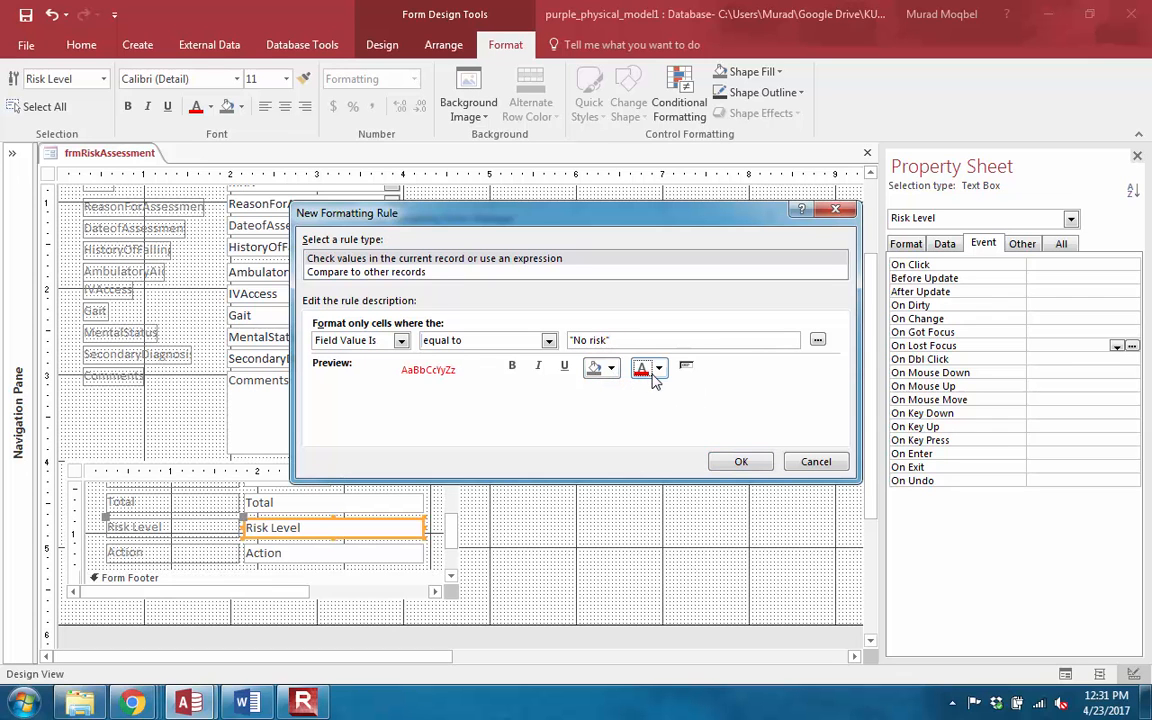
pyautogui.click(659, 369)
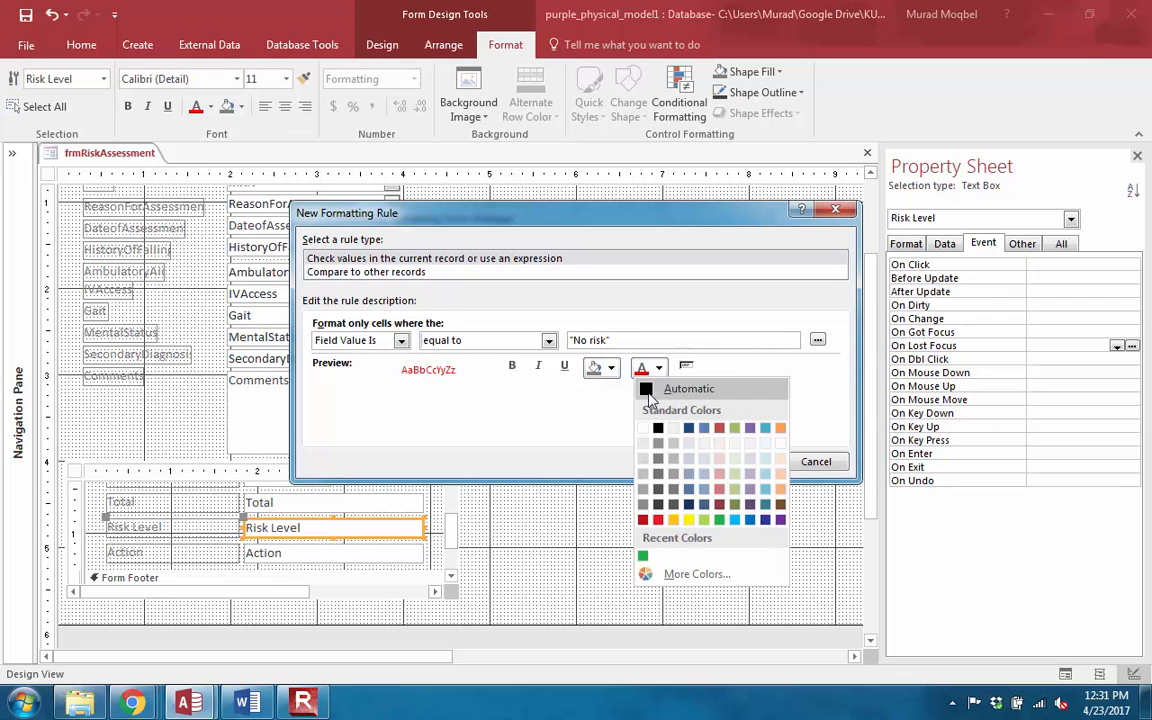
pyautogui.click(648, 391)
pyautogui.click(611, 368)
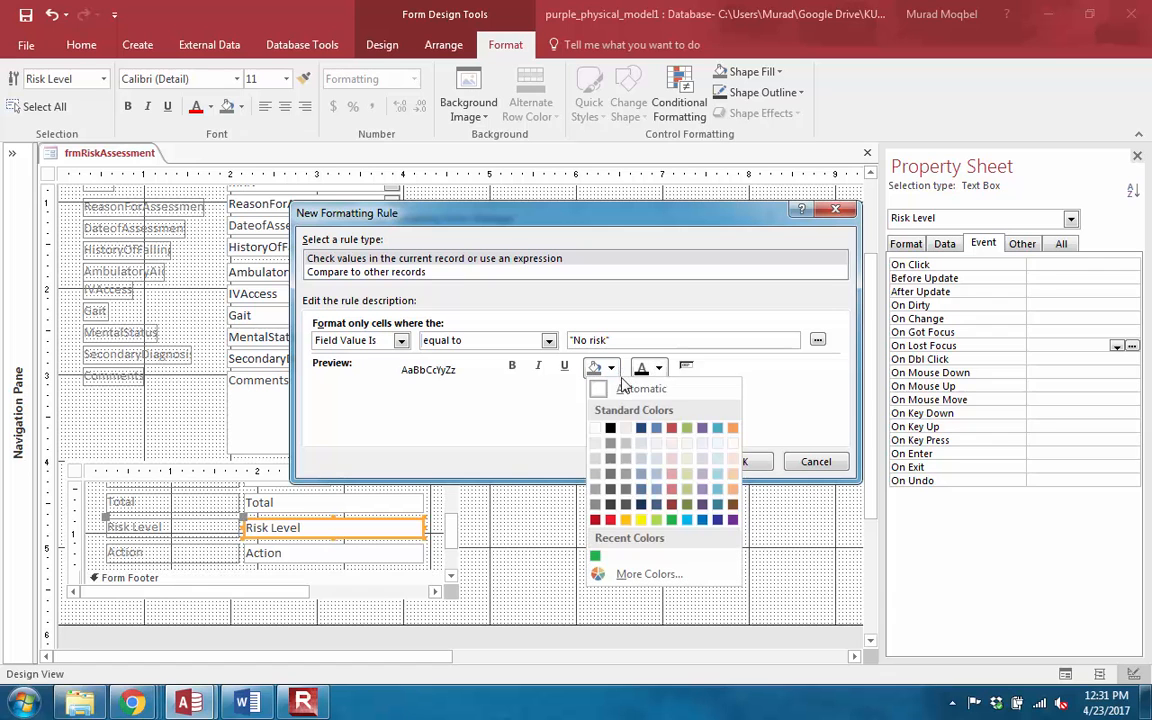
pyautogui.click(595, 555)
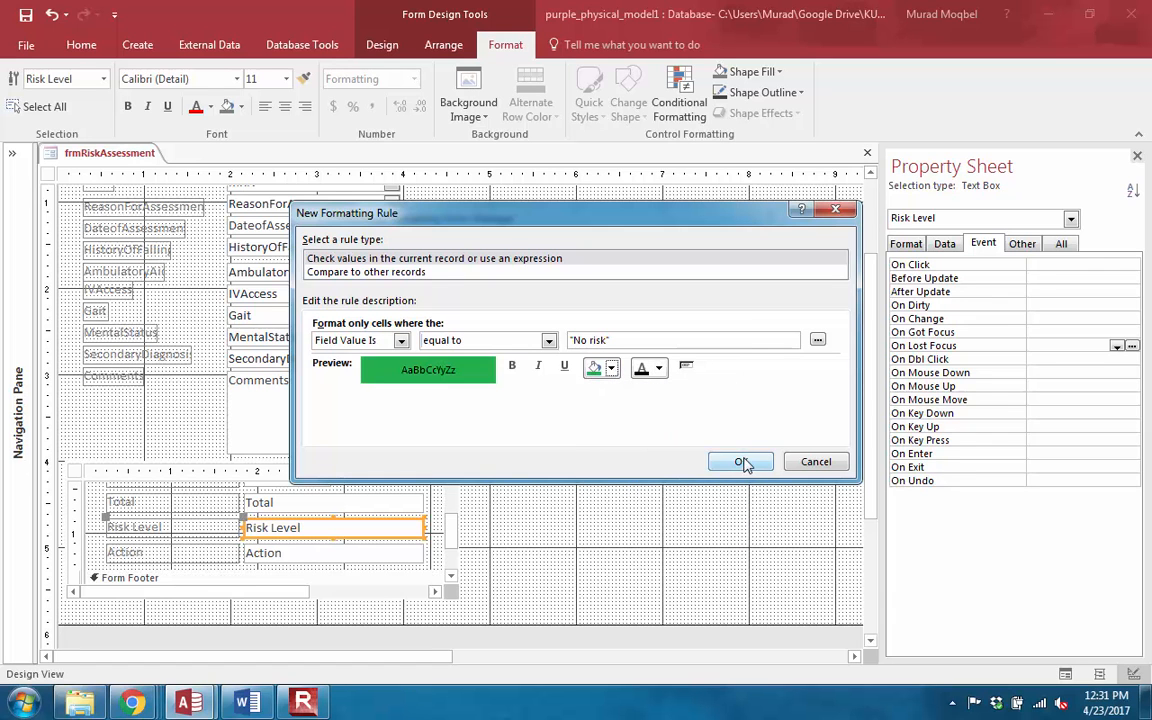
pyautogui.click(741, 462)
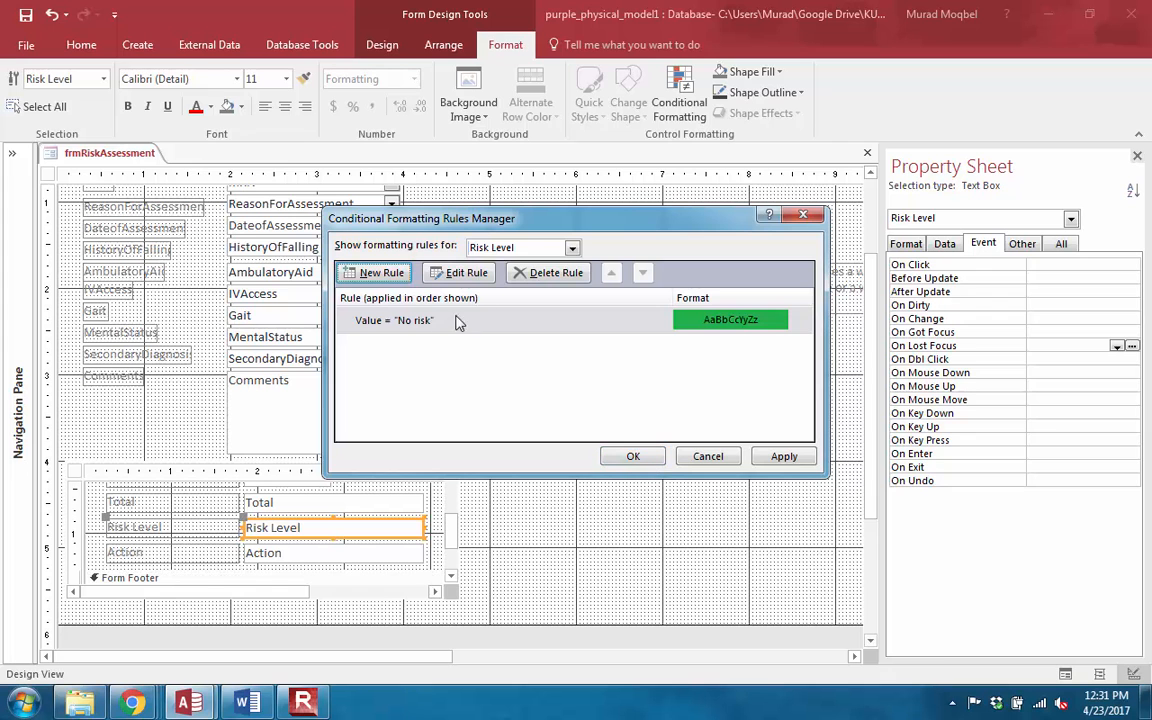
pyautogui.click(628, 455)
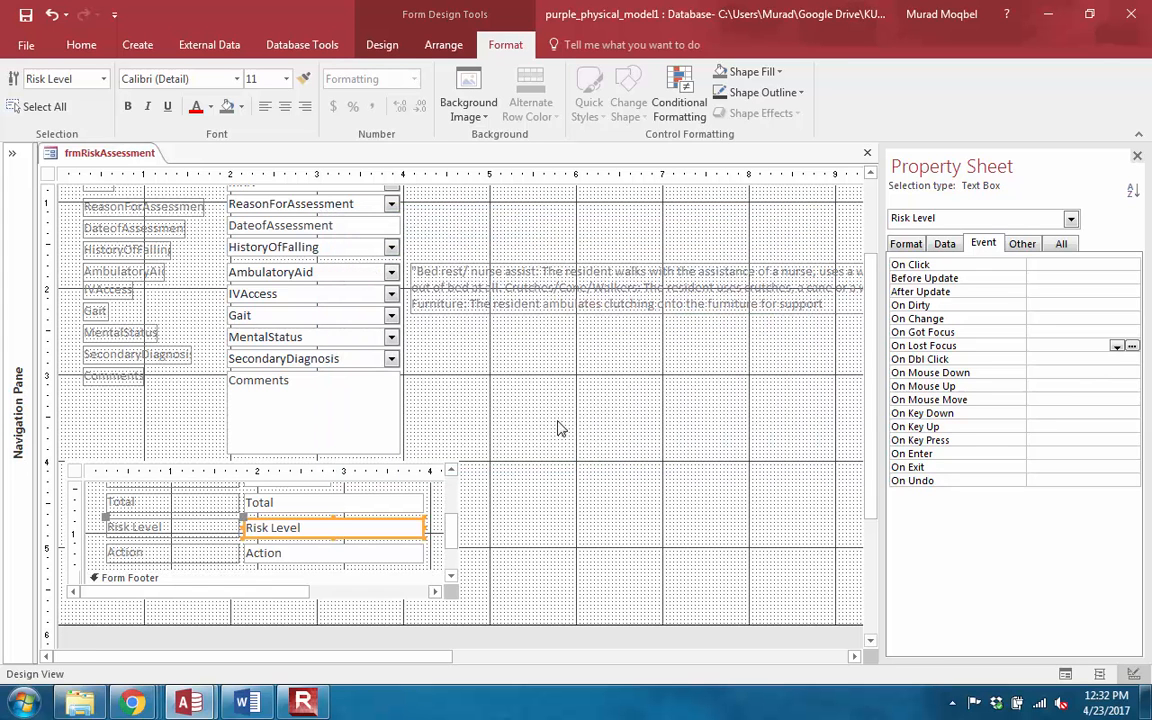
# Step: Show frmRiskAssessment in Form view and advance to record 4 to check the Risk Level formatting
pyautogui.click(83, 44)
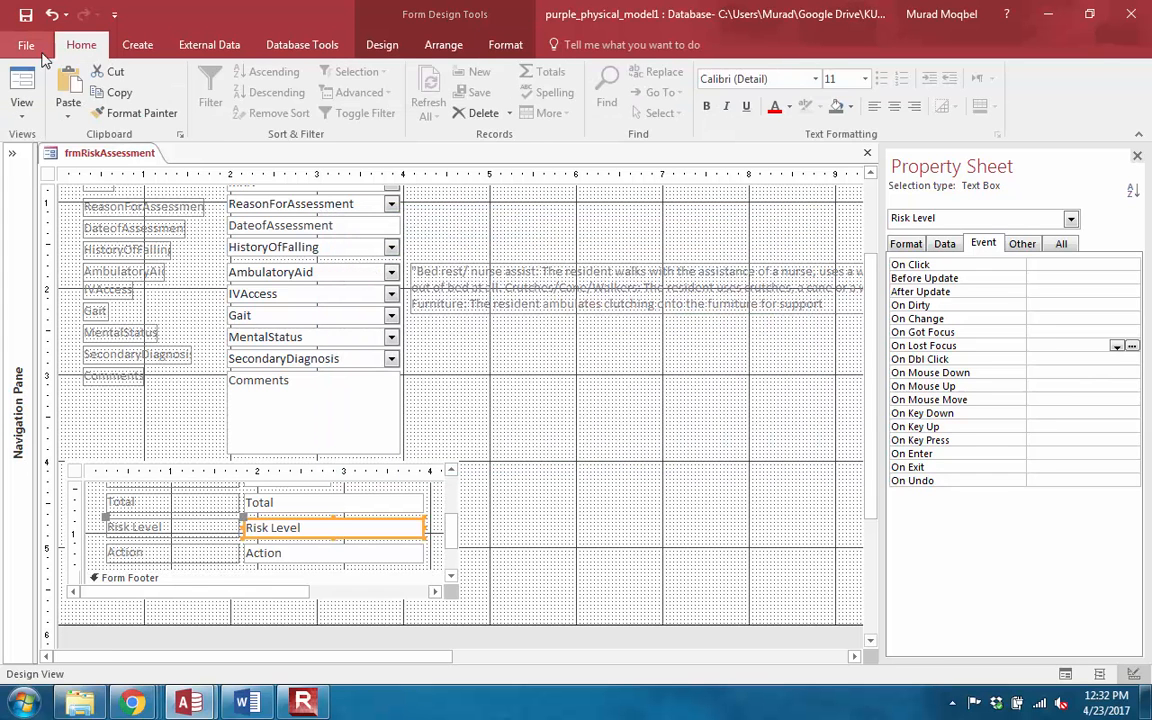
pyautogui.click(22, 80)
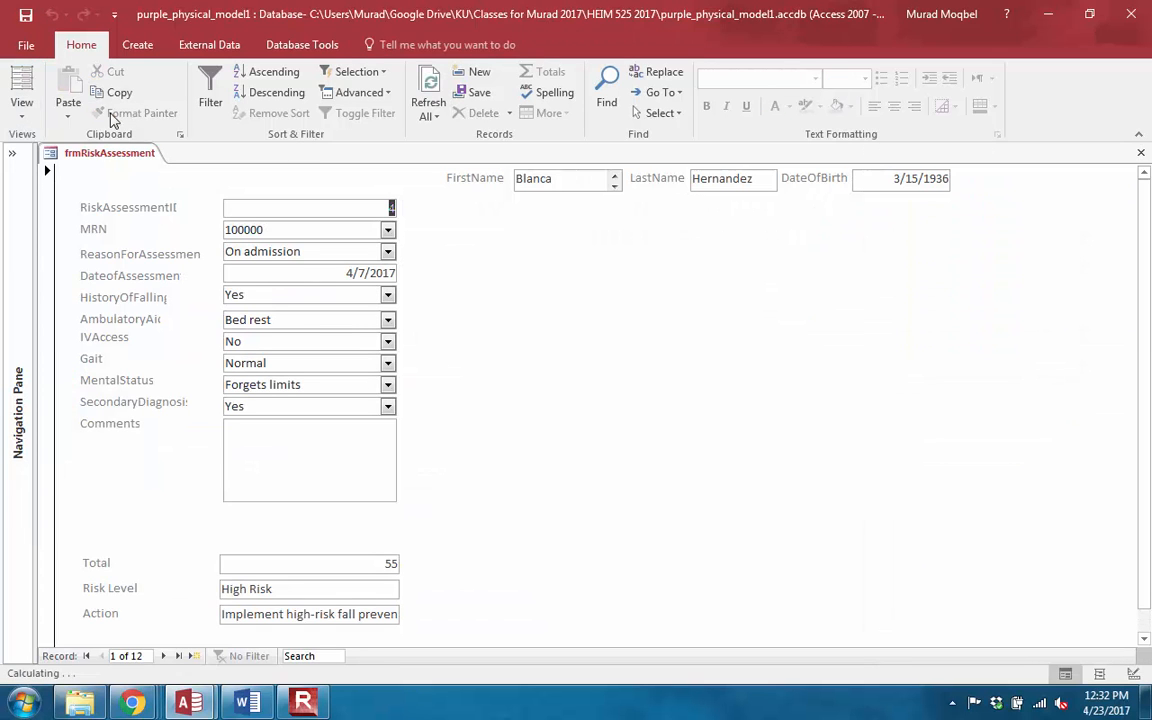
pyautogui.click(163, 656)
pyautogui.click(163, 656)
pyautogui.click(163, 656)
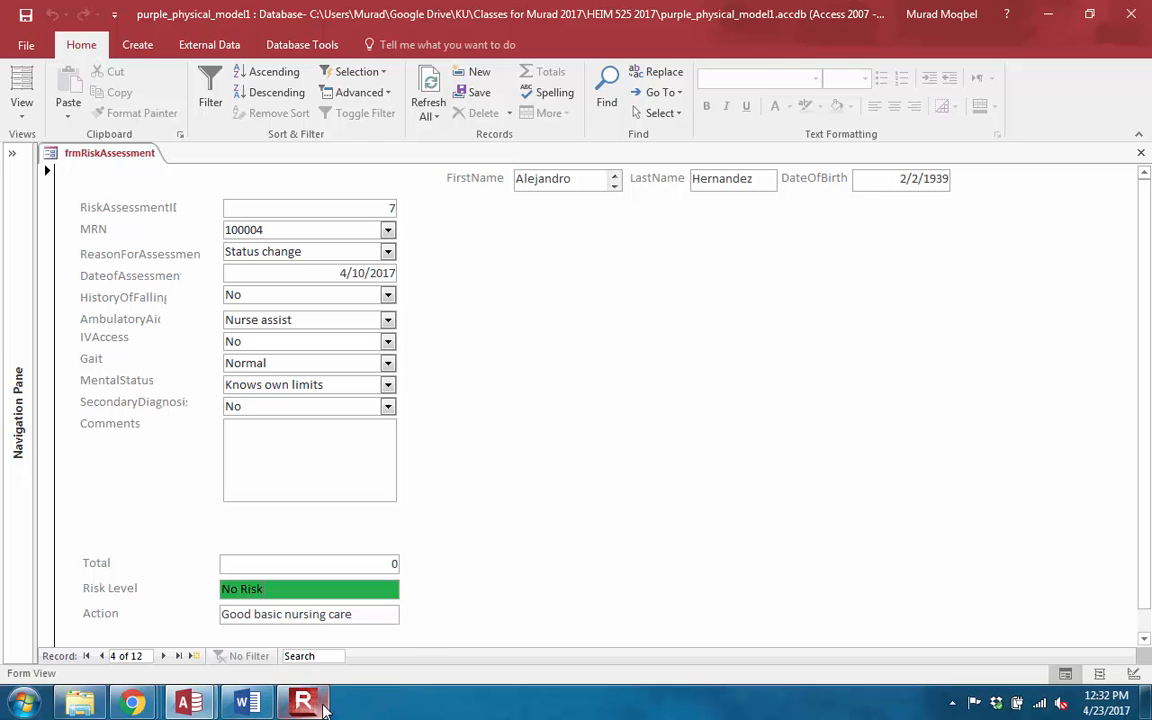
pyautogui.click(305, 703)
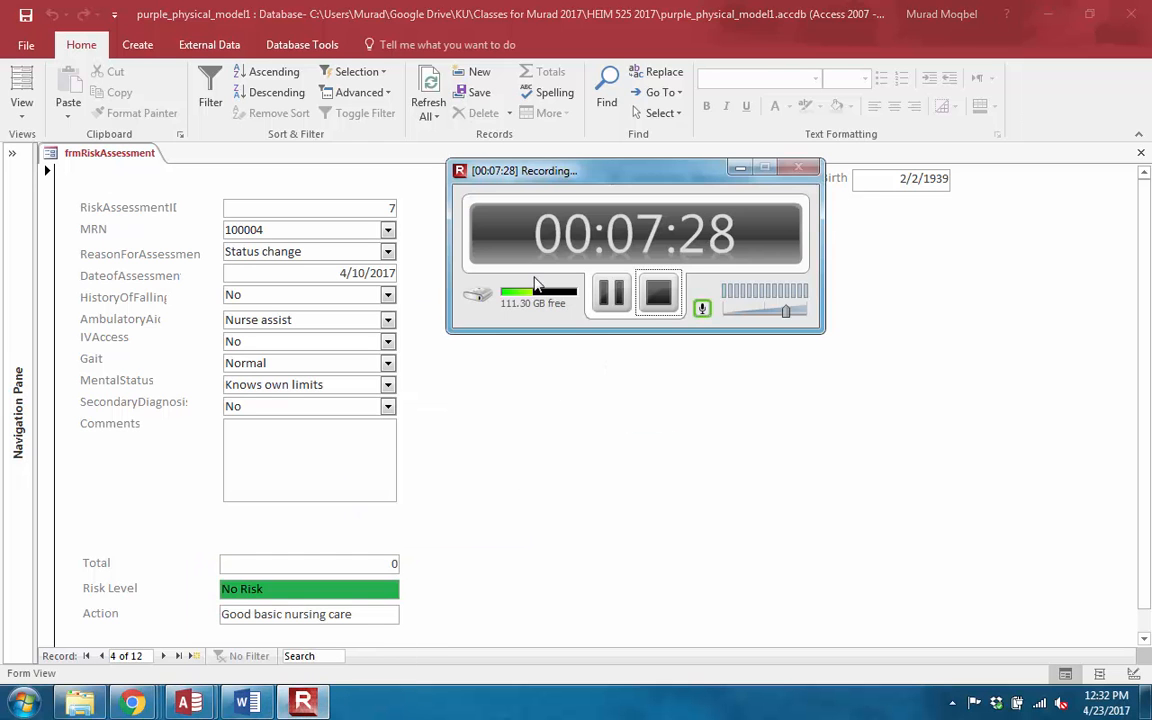